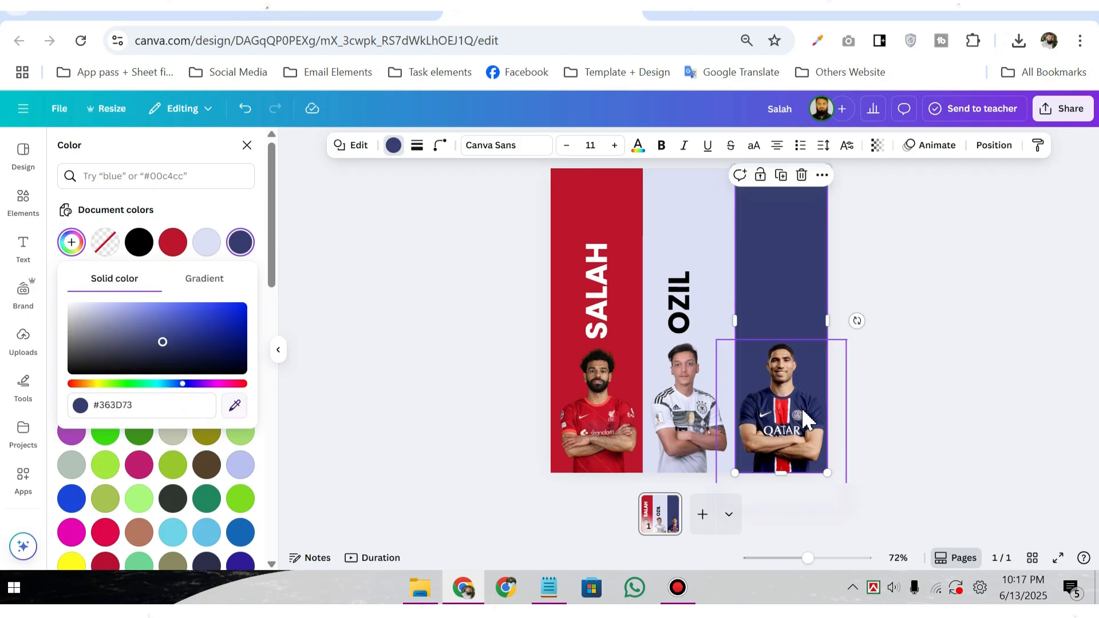
# Duplicate the OZIL text onto the navy panel above the player's photo and colour the copy white.
pyautogui.press('Escape')
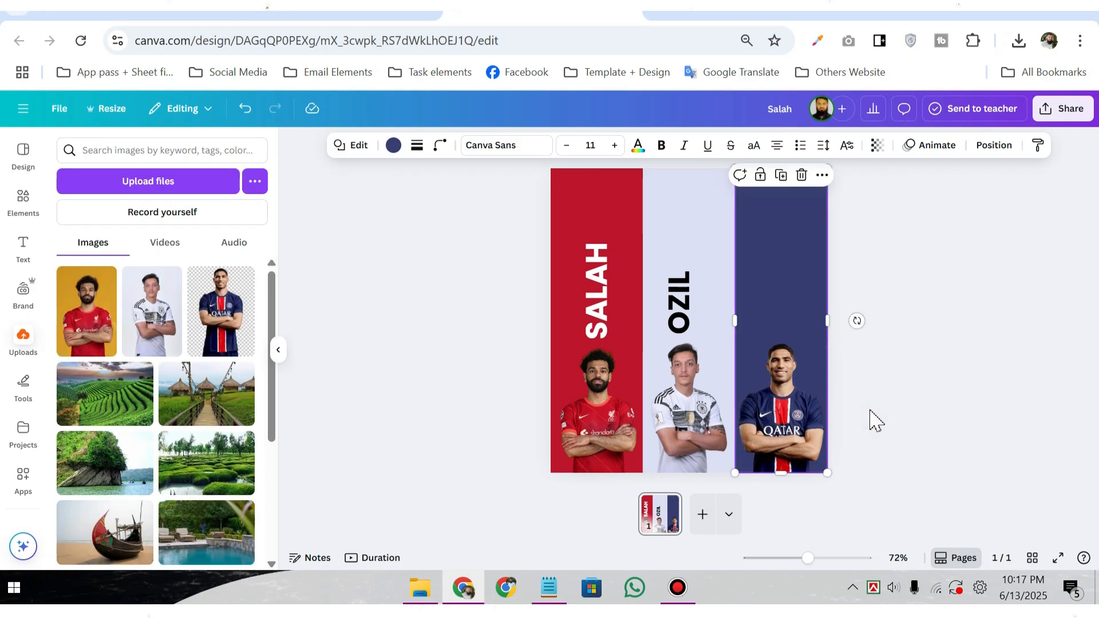
pyautogui.click(676, 303)
pyautogui.click(696, 200)
pyautogui.moveTo(693, 321); pyautogui.dragTo(781, 301)
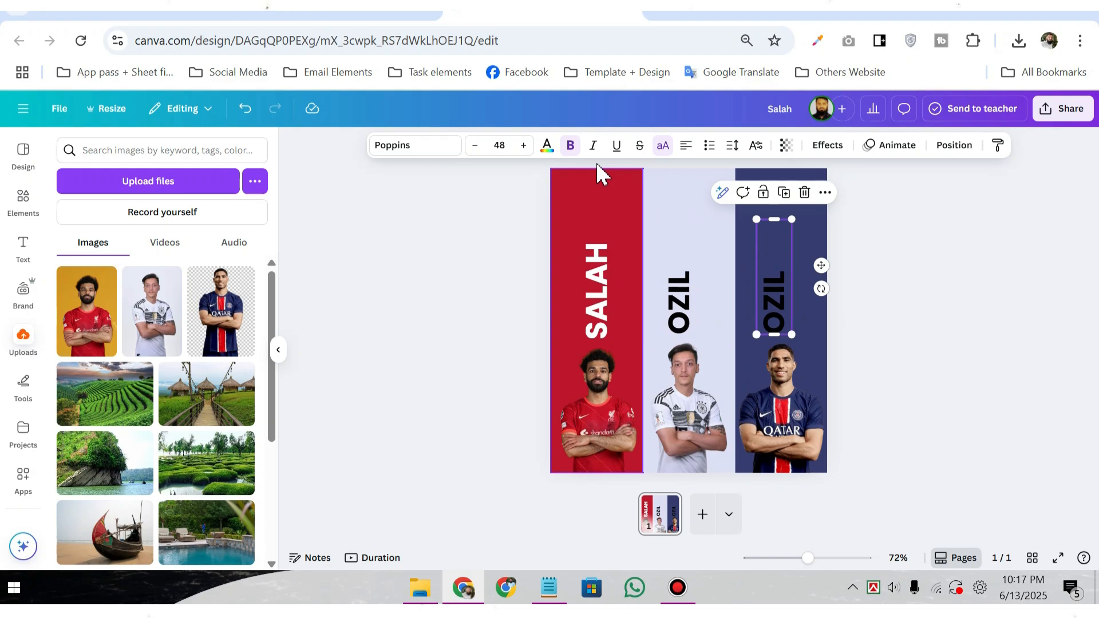
pyautogui.click(547, 146)
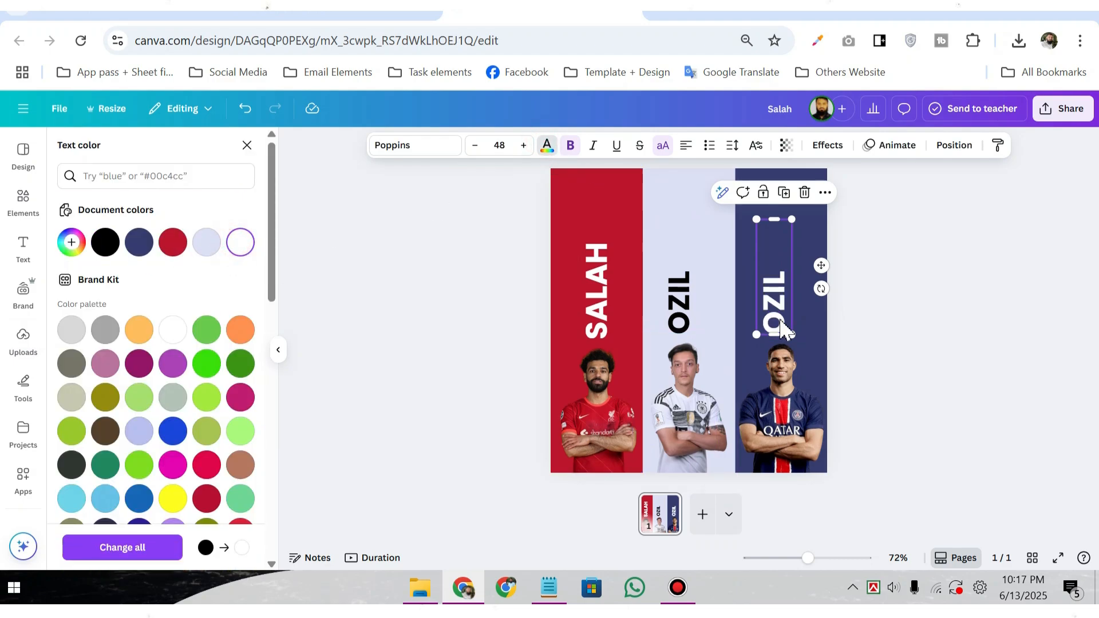
# Change the copied text on the navy panel to HAKIMI.
pyautogui.doubleClick(781, 313)
pyautogui.write('K')
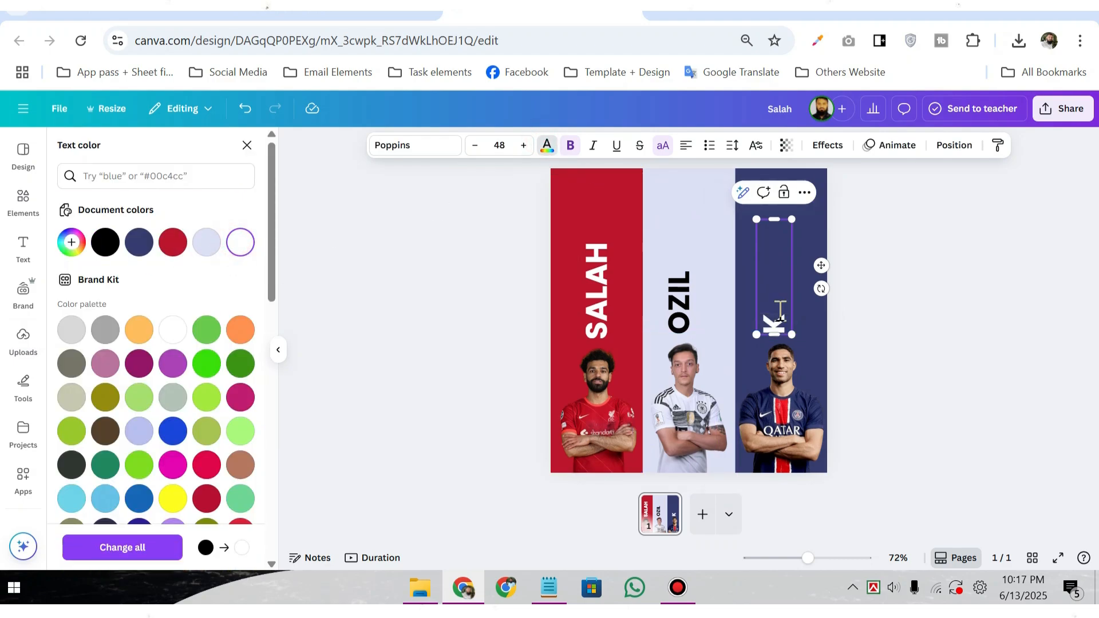
pyautogui.write('AKIMI')
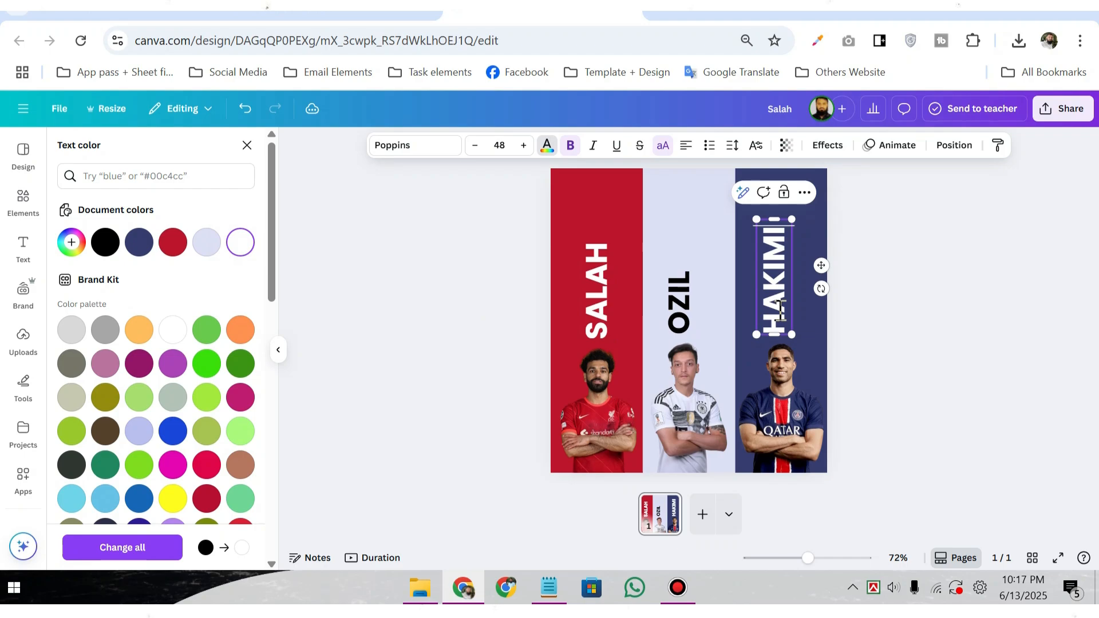
pyautogui.click(918, 397)
# Centre the HAKIMI and OZIL texts horizontally in their own panels.
pyautogui.click(785, 297)
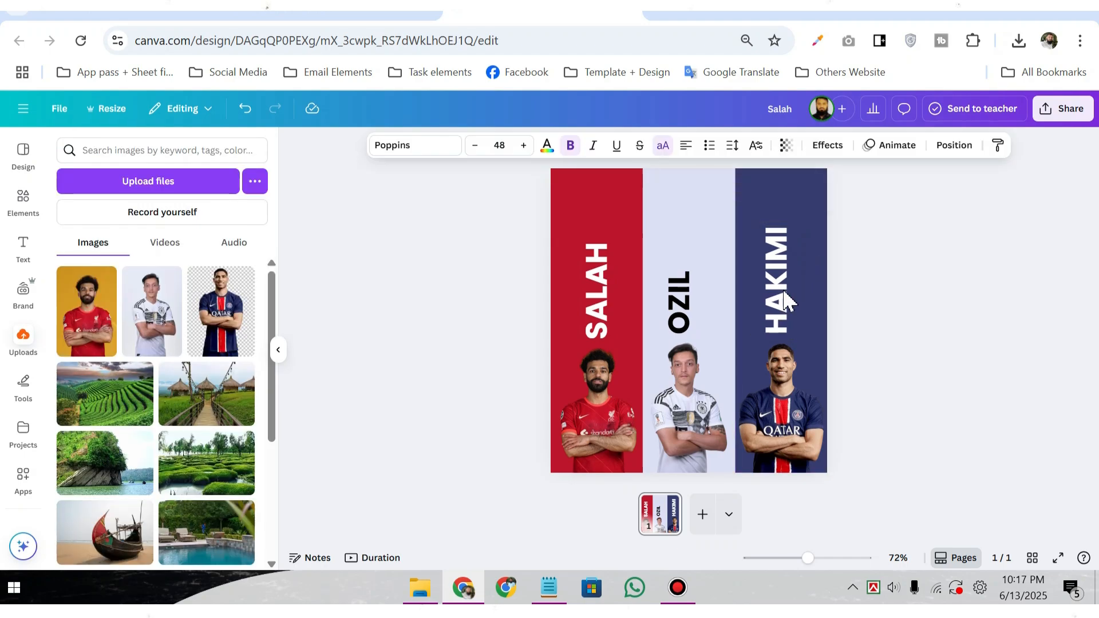
pyautogui.click(677, 299)
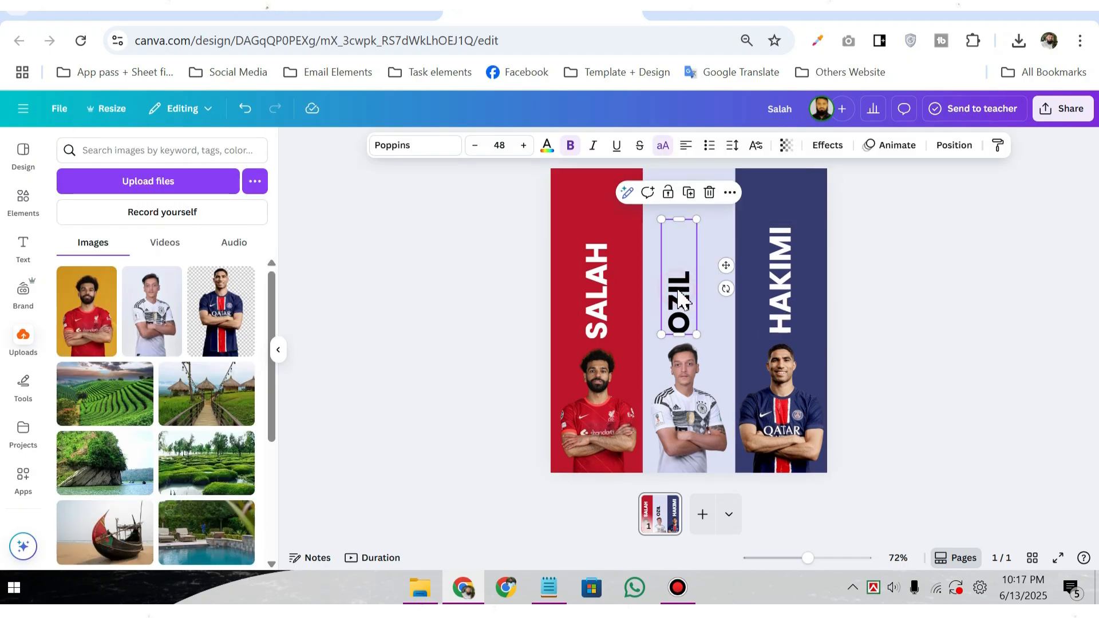
pyautogui.moveTo(677, 299); pyautogui.dragTo(679, 297)
pyautogui.click(926, 341)
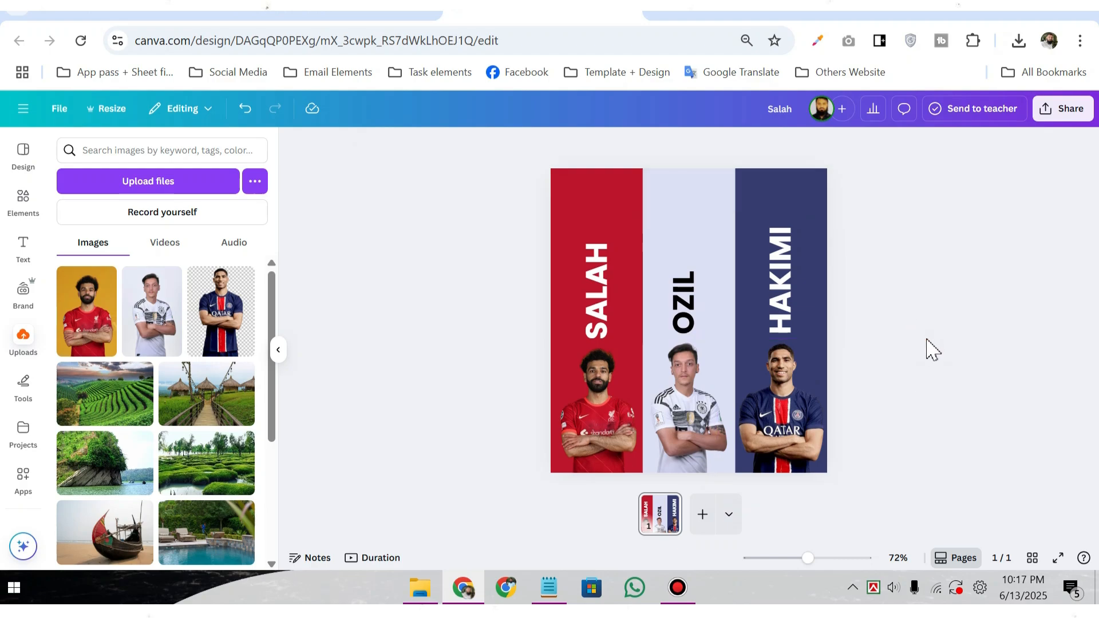
# Reorder the layers so the Hakimi photo and navy panel sit directly above the OZIL text, Ozil photo and lavender panel.
pyautogui.click(814, 274)
pyautogui.click(994, 146)
pyautogui.moveTo(189, 474)
pyautogui.mouseDown()
pyautogui.moveTo(172, 410)
pyautogui.moveTo(160, 461)
pyautogui.moveTo(169, 472)
pyautogui.mouseUp()
pyautogui.scroll(3, 184, 263)
pyautogui.moveTo(184, 261); pyautogui.dragTo(181, 456)
pyautogui.moveTo(172, 351); pyautogui.dragTo(182, 424)
pyautogui.moveTo(168, 234); pyautogui.dragTo(179, 380)
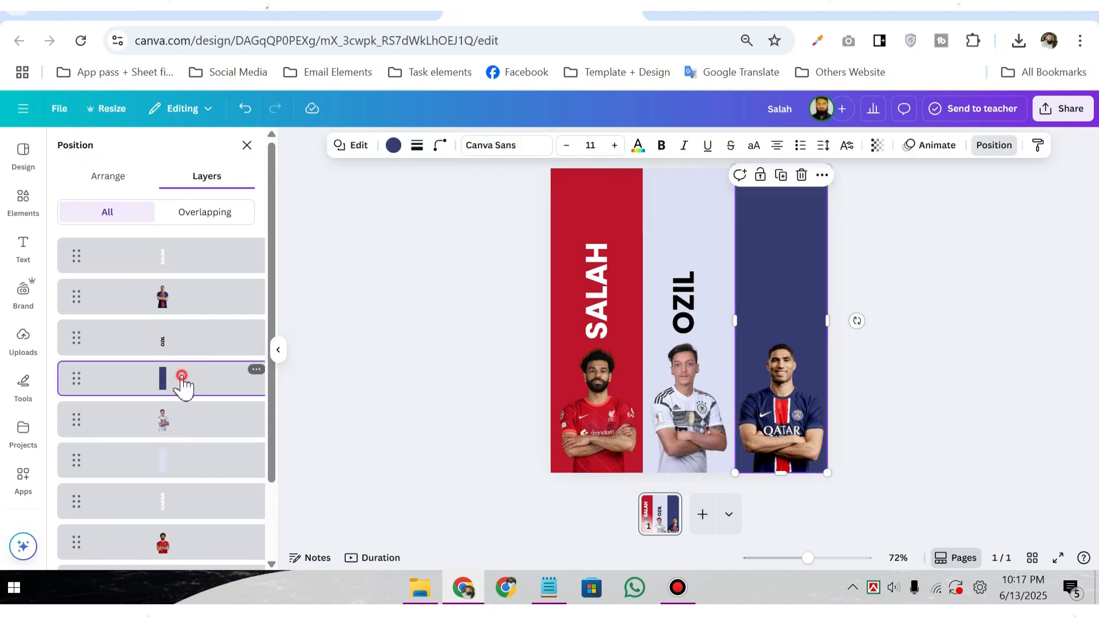
pyautogui.click(181, 265)
pyautogui.click(184, 385)
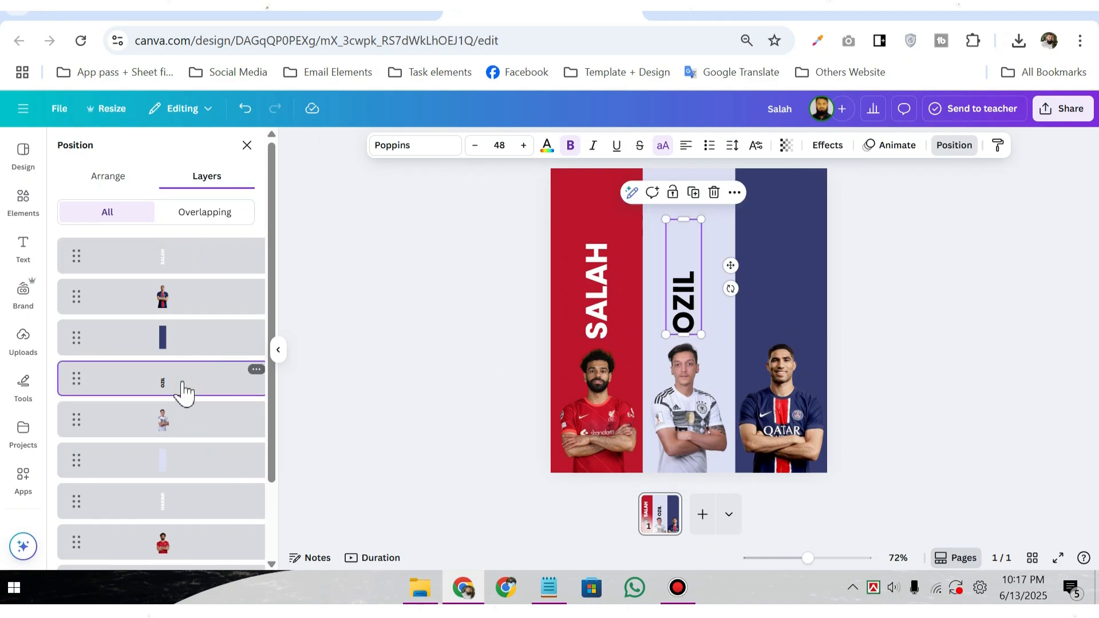
# Swap the SALAH and HAKIMI text layers so each name sits directly above its own player's photo layer.
pyautogui.click(164, 502)
pyautogui.scroll(-2, 183, 503)
pyautogui.click(210, 373)
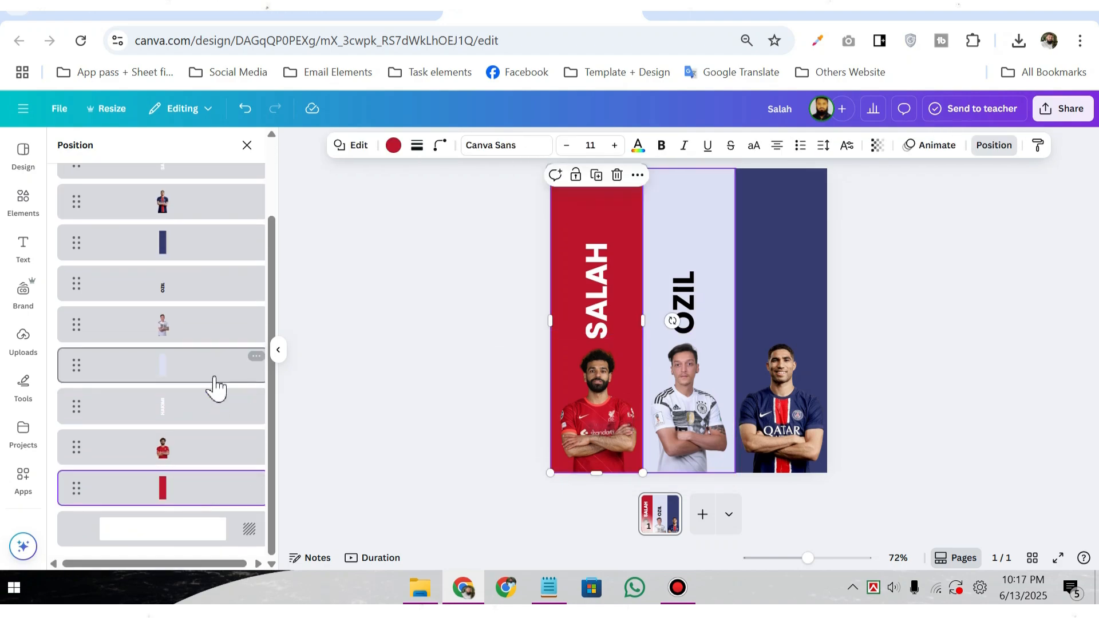
pyautogui.scroll(2, 193, 241)
pyautogui.click(189, 255)
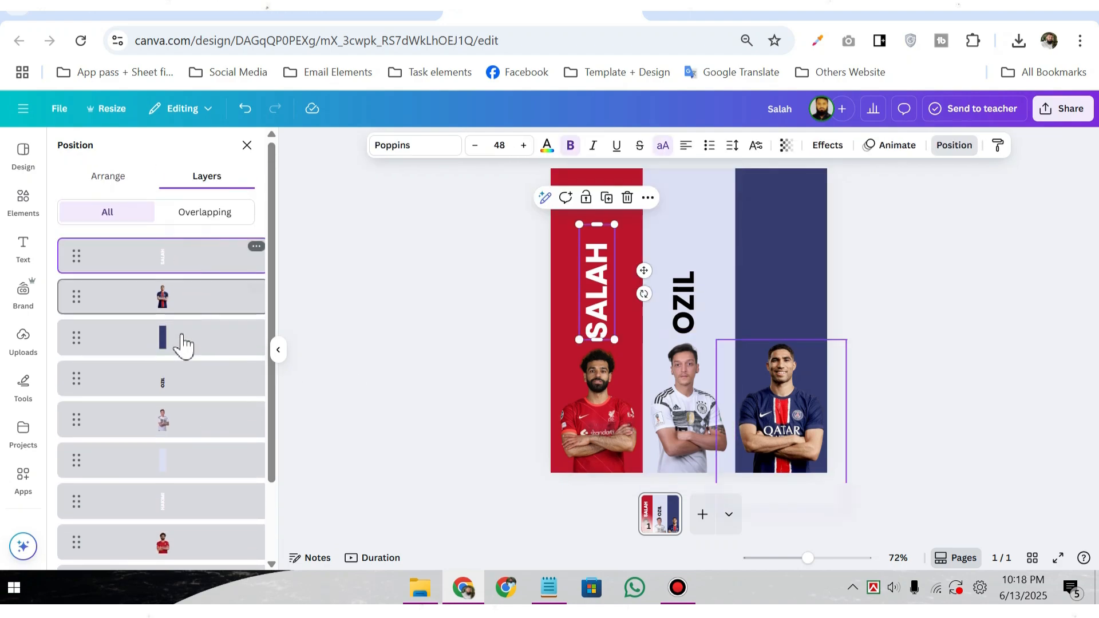
pyautogui.click(182, 382)
pyautogui.click(182, 502)
pyautogui.moveTo(180, 502); pyautogui.dragTo(175, 440)
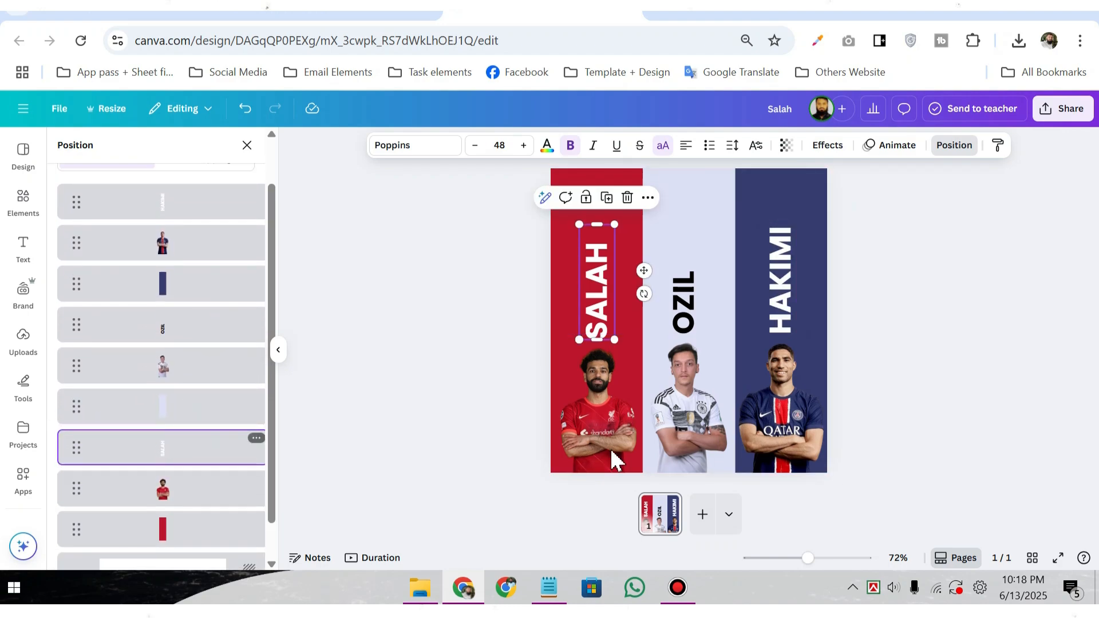
pyautogui.click(921, 393)
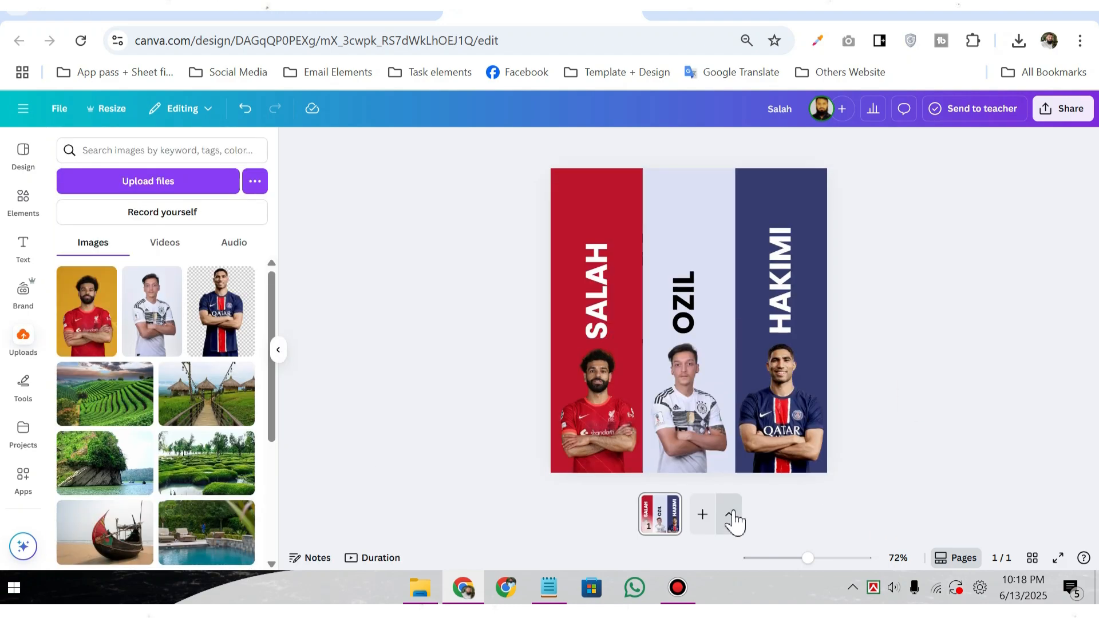
# Duplicate the page and shrink all Ozil and Hakimi elements together toward the lower-right corner of the copy.
pyautogui.click(671, 506)
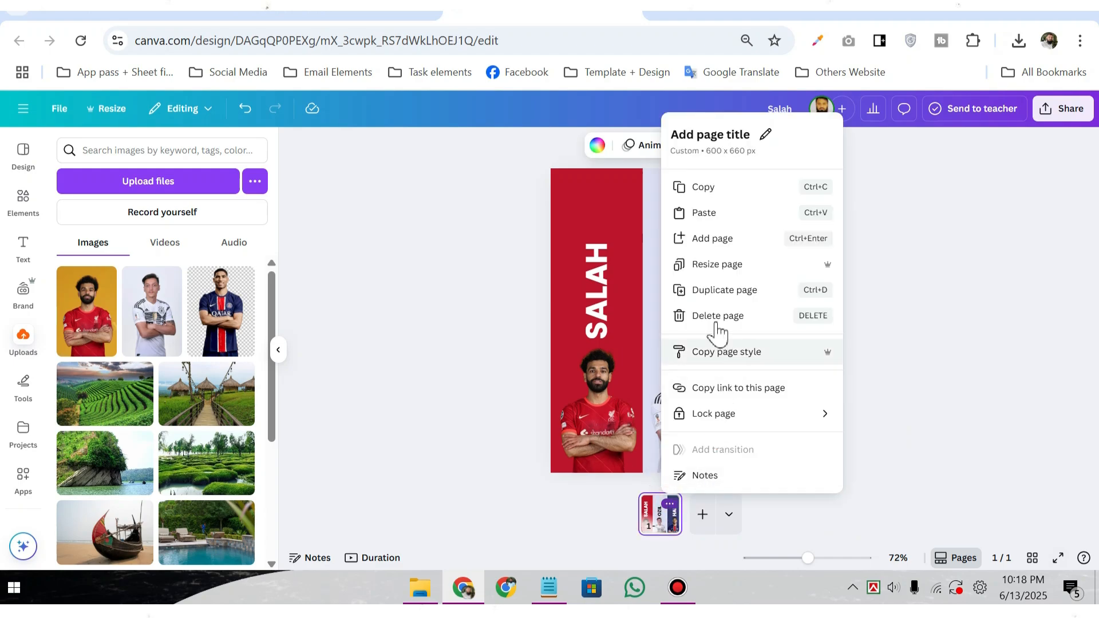
pyautogui.click(710, 291)
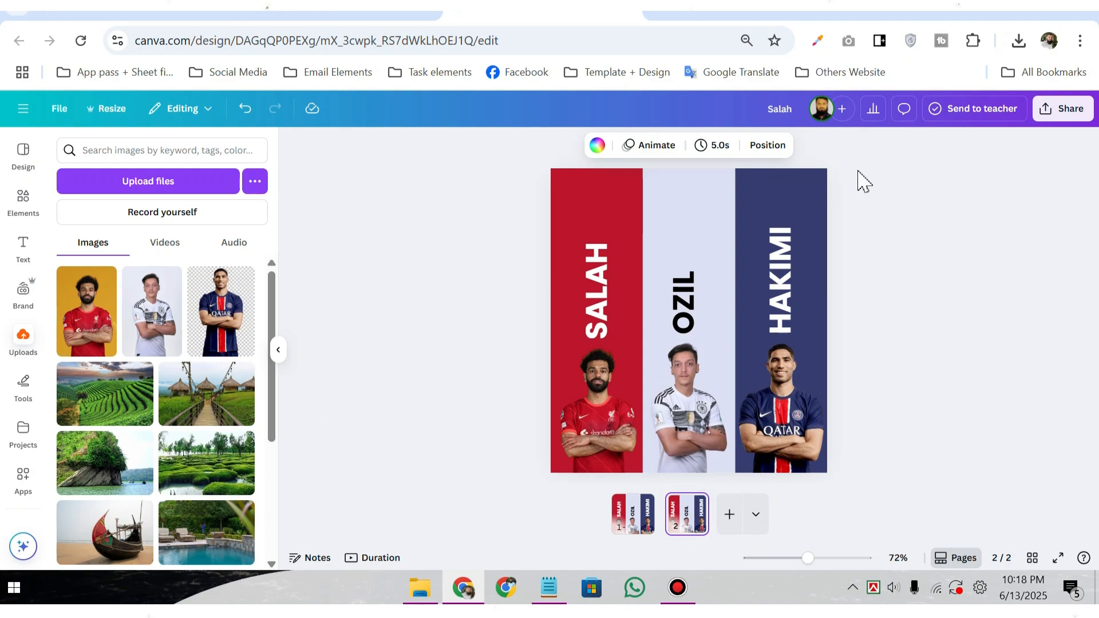
pyautogui.click(767, 145)
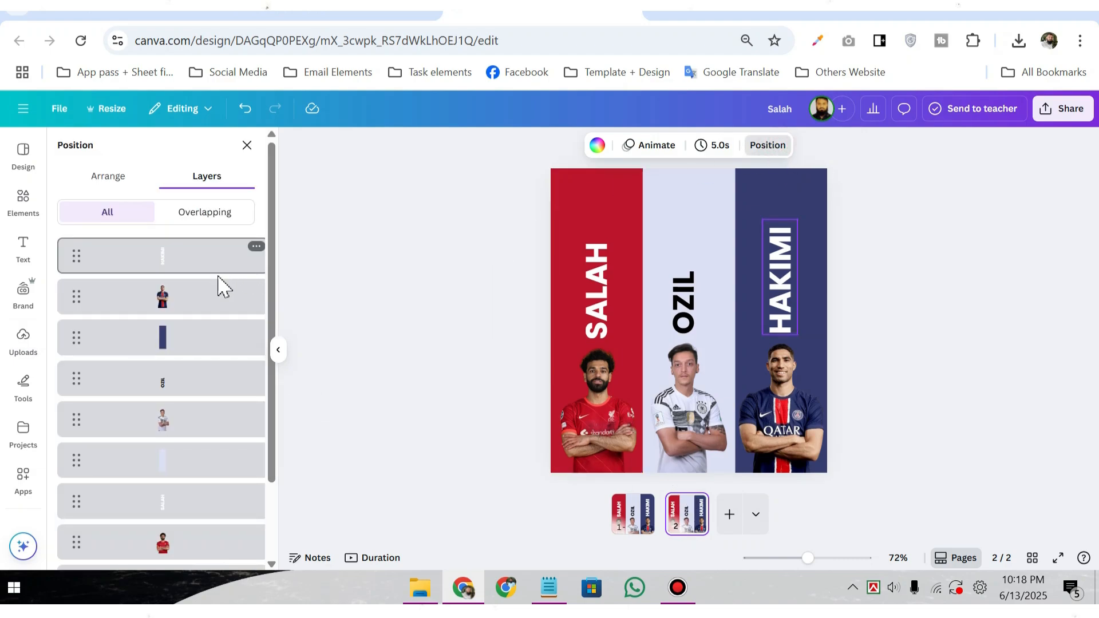
pyautogui.click(195, 260)
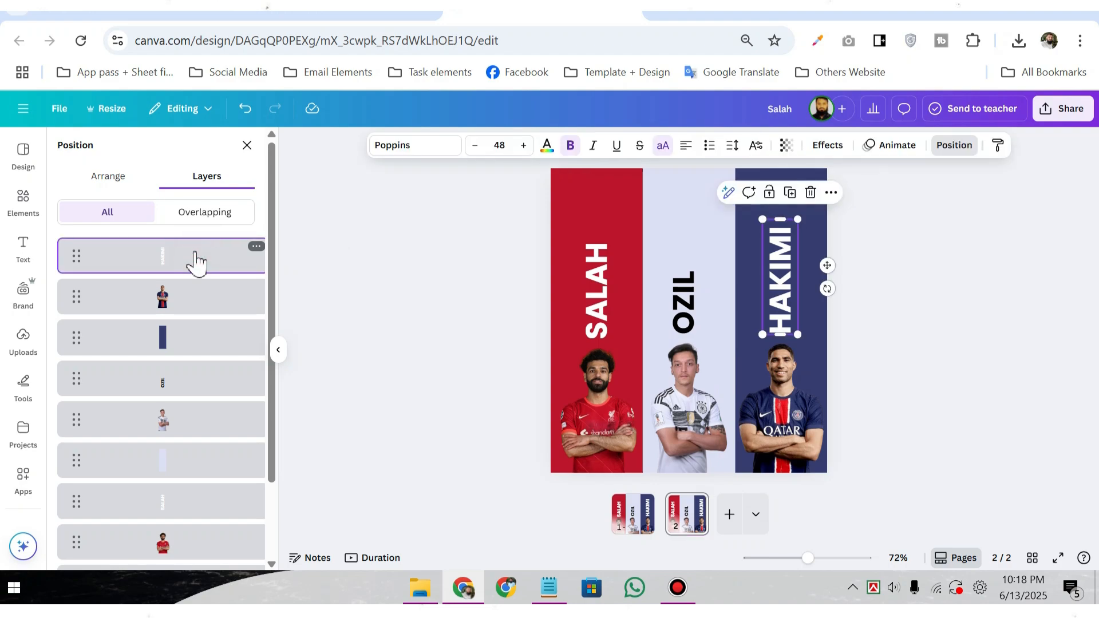
pyautogui.keyDown('shift'); pyautogui.click(166, 467); pyautogui.keyUp('shift')
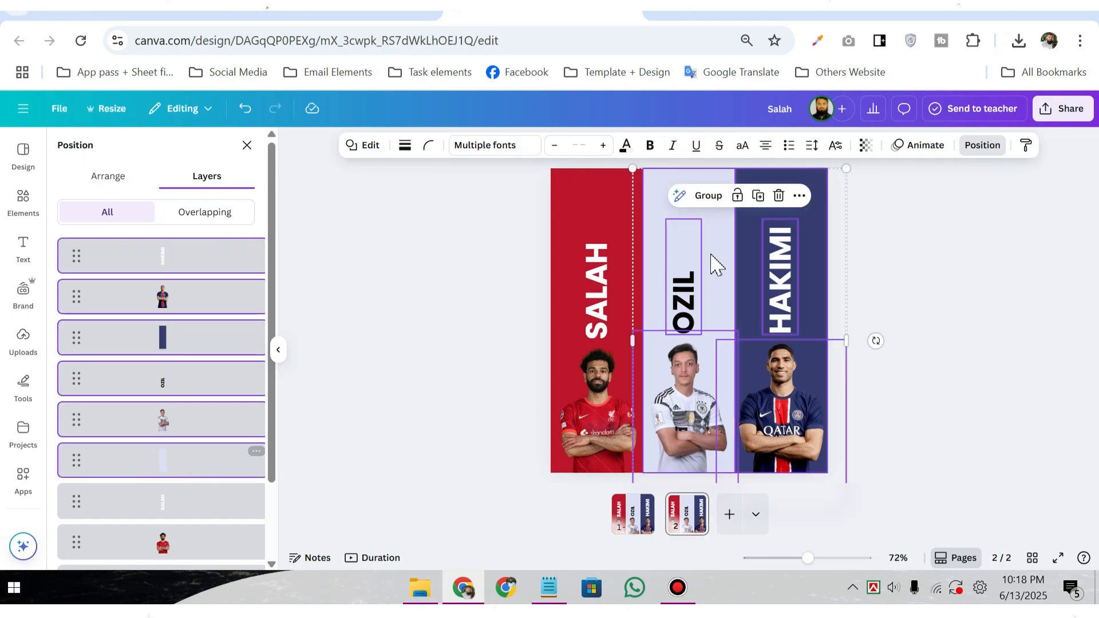
pyautogui.moveTo(632, 170); pyautogui.dragTo(704, 281)
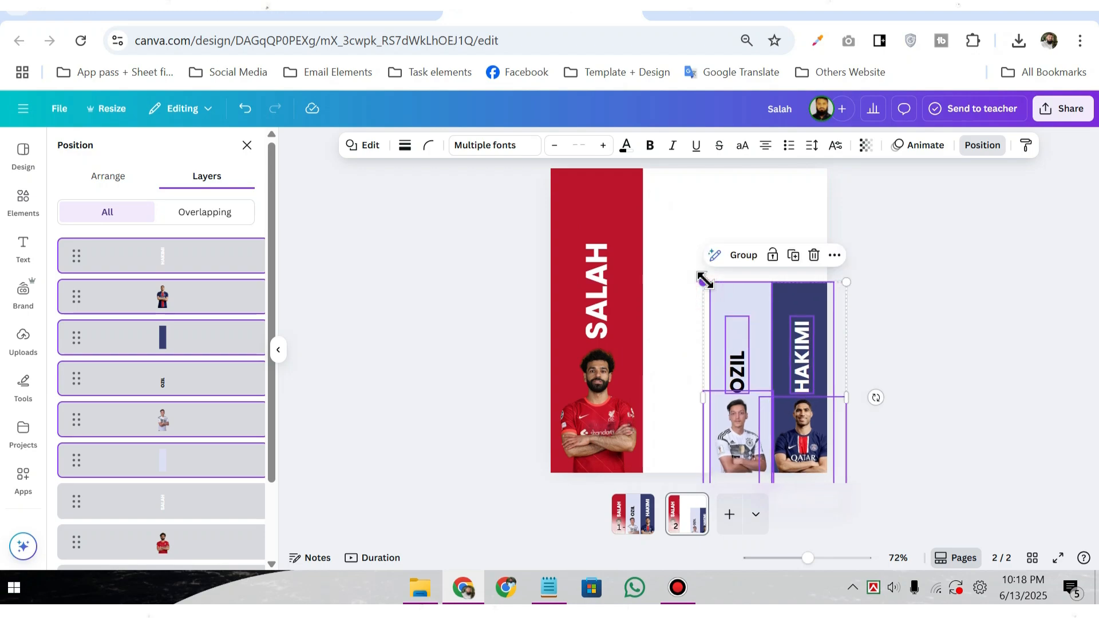
# Stretch the navy and lavender panels together up to the top edge of the page.
pyautogui.click(194, 338)
pyautogui.click(179, 262)
pyautogui.click(179, 346)
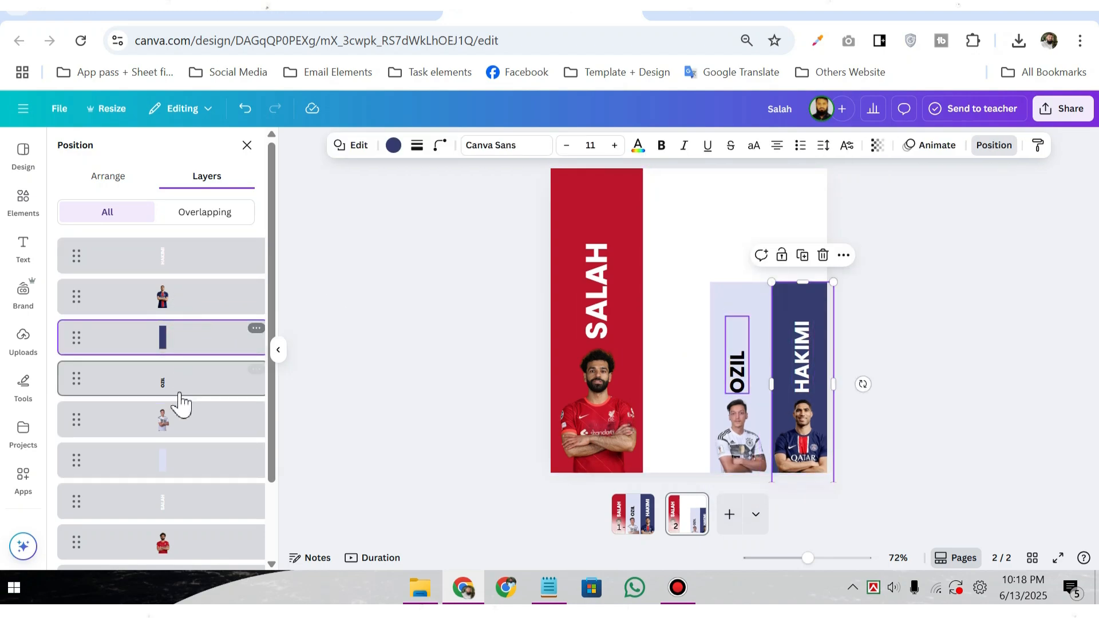
pyautogui.keyDown('shift'); pyautogui.click(189, 460); pyautogui.keyUp('shift')
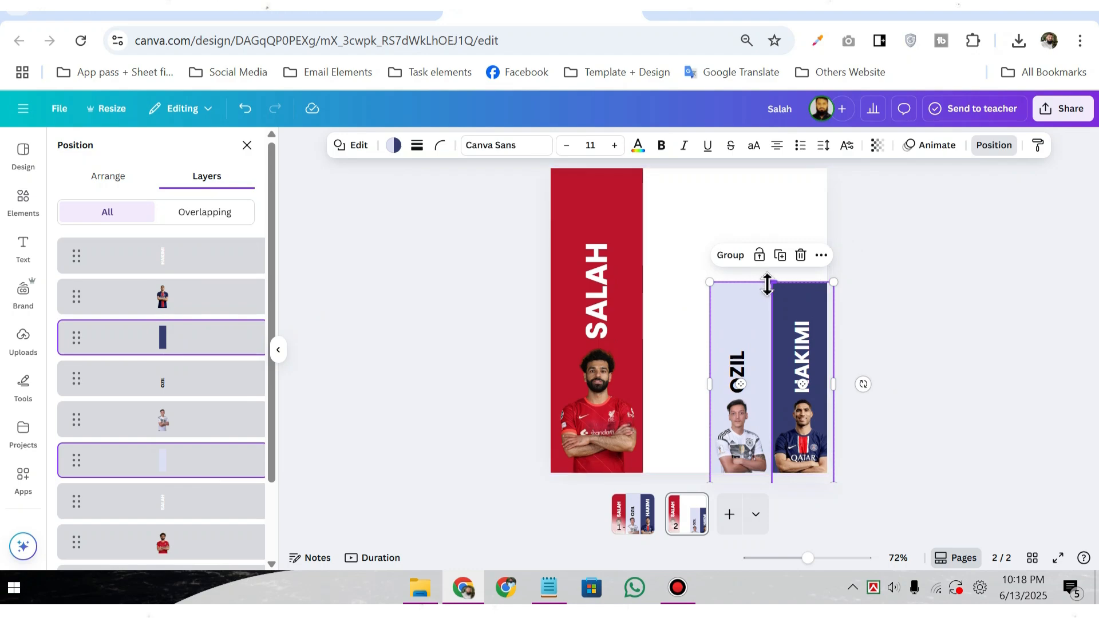
pyautogui.moveTo(767, 285); pyautogui.dragTo(770, 171)
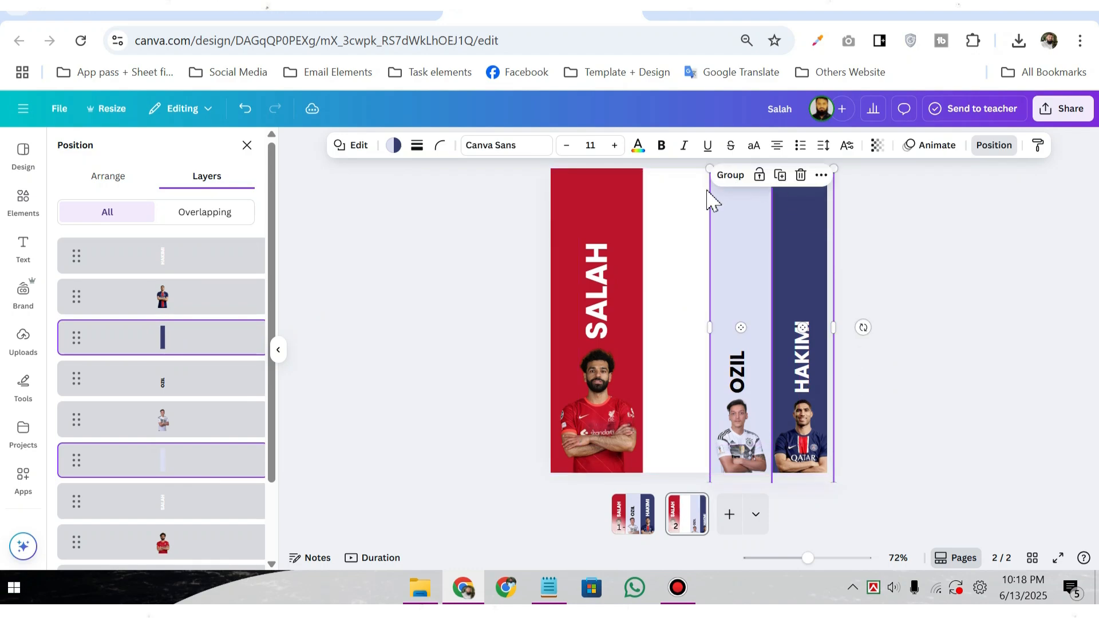
# Widen the red panel to 345 px to meet the lavender panel and enlarge the Salah photo to fill its width.
pyautogui.click(613, 214)
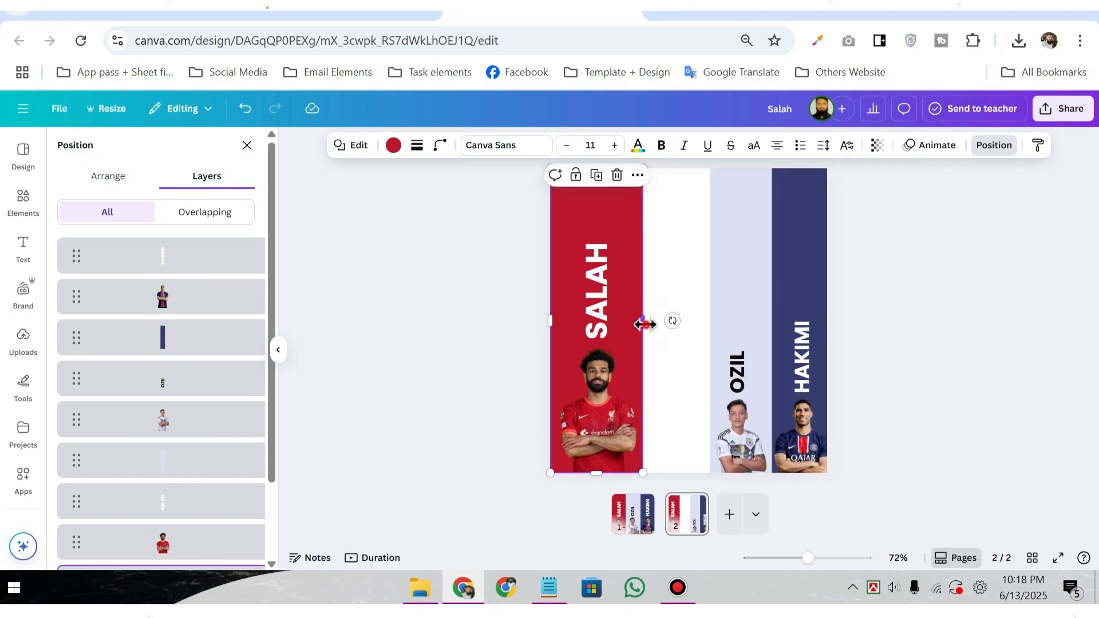
pyautogui.moveTo(663, 326); pyautogui.dragTo(714, 352)
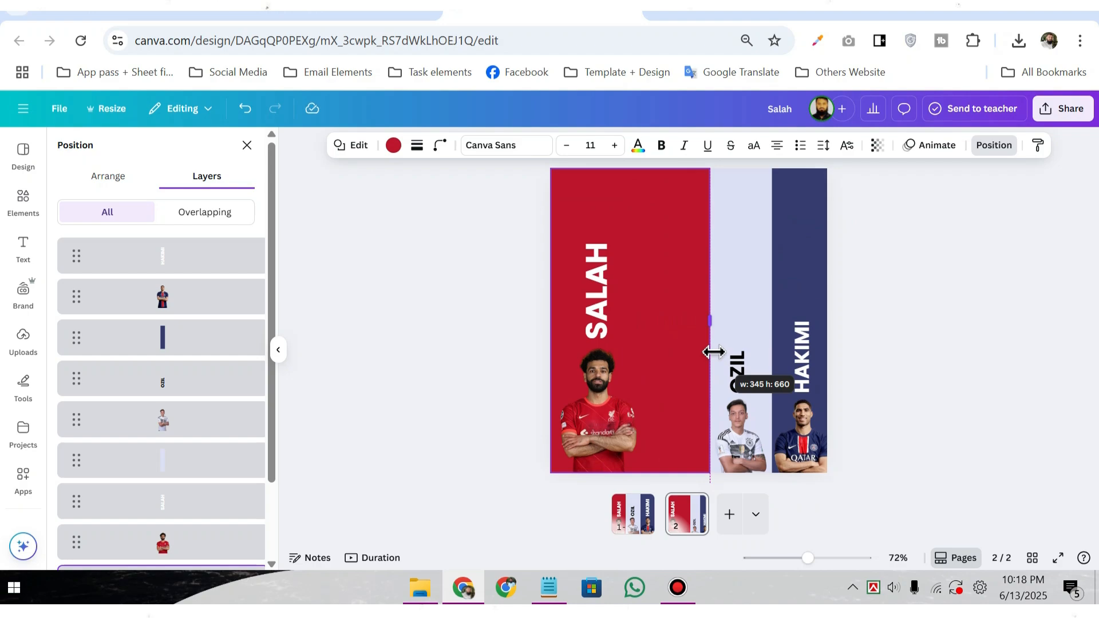
pyautogui.click(620, 387)
pyautogui.moveTo(642, 336); pyautogui.dragTo(715, 226)
pyautogui.moveTo(655, 348); pyautogui.dragTo(656, 348)
# Rotate the SALAH text to horizontal, place it above the player's head and centre-align it.
pyautogui.click(601, 309)
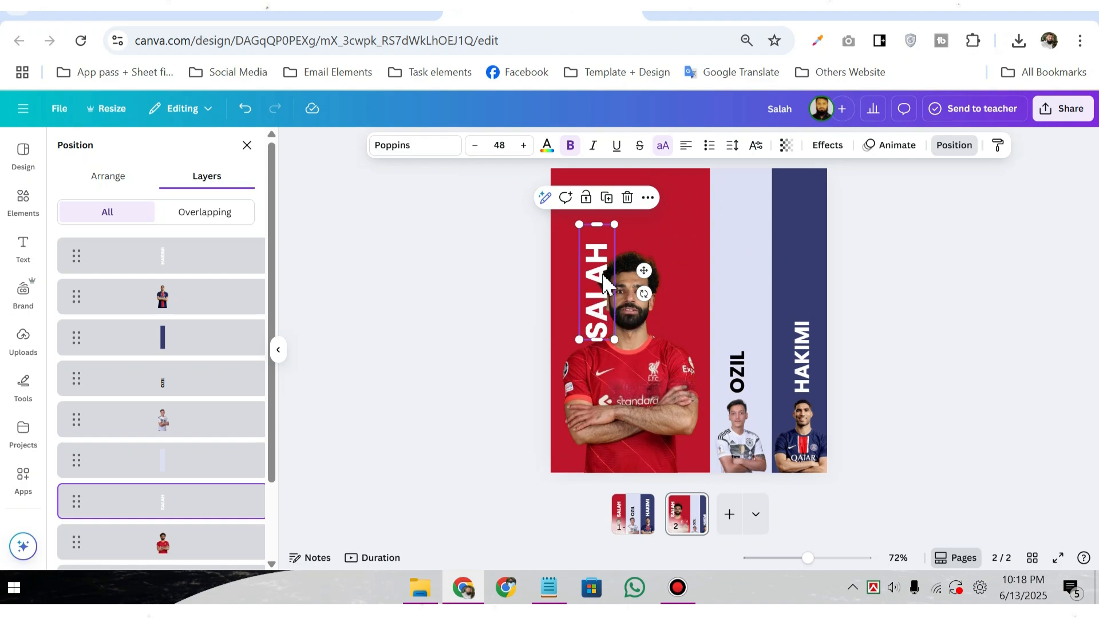
pyautogui.moveTo(644, 294); pyautogui.dragTo(580, 387)
pyautogui.moveTo(597, 285); pyautogui.dragTo(639, 240)
pyautogui.click(681, 150)
pyautogui.click(885, 297)
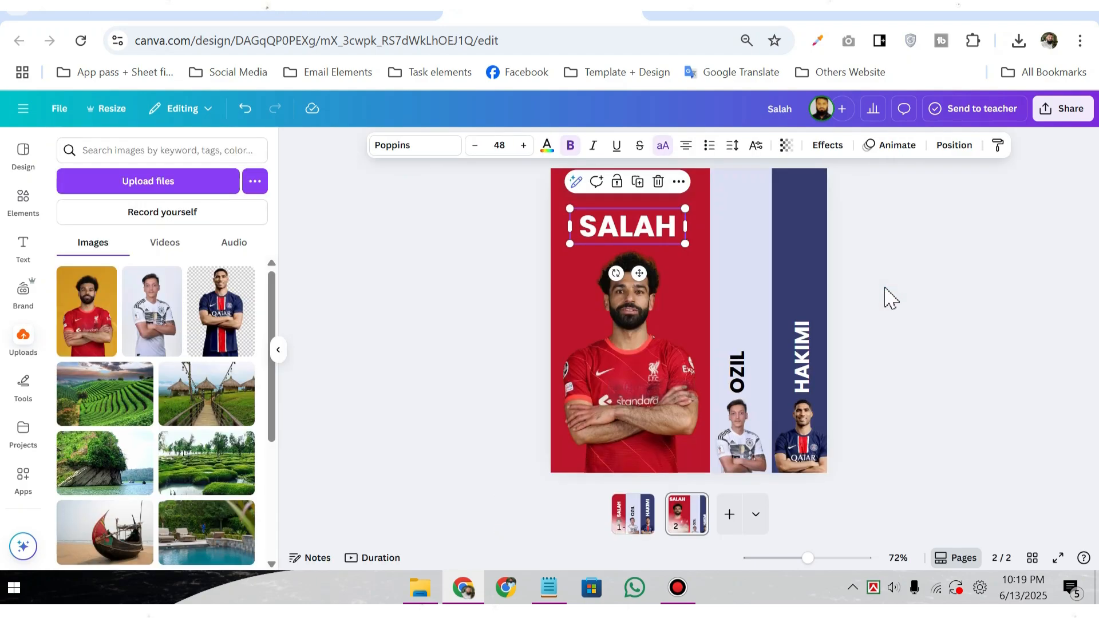
# Duplicate the second page and shrink the Salah photo on the copy into the red panel's lower-left corner.
pyautogui.click(692, 504)
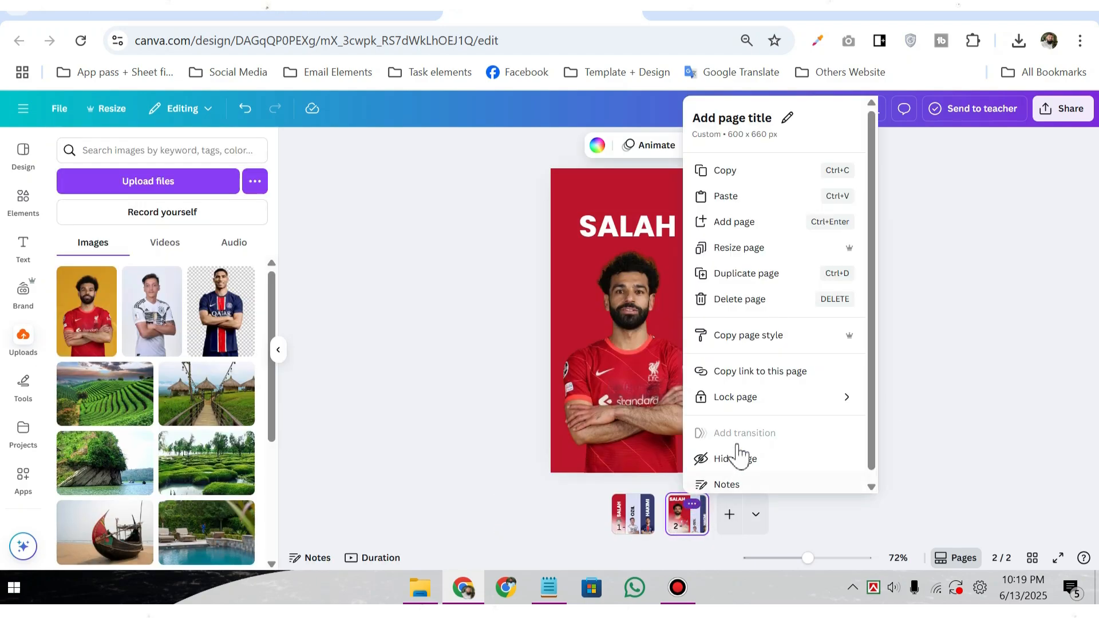
pyautogui.click(752, 281)
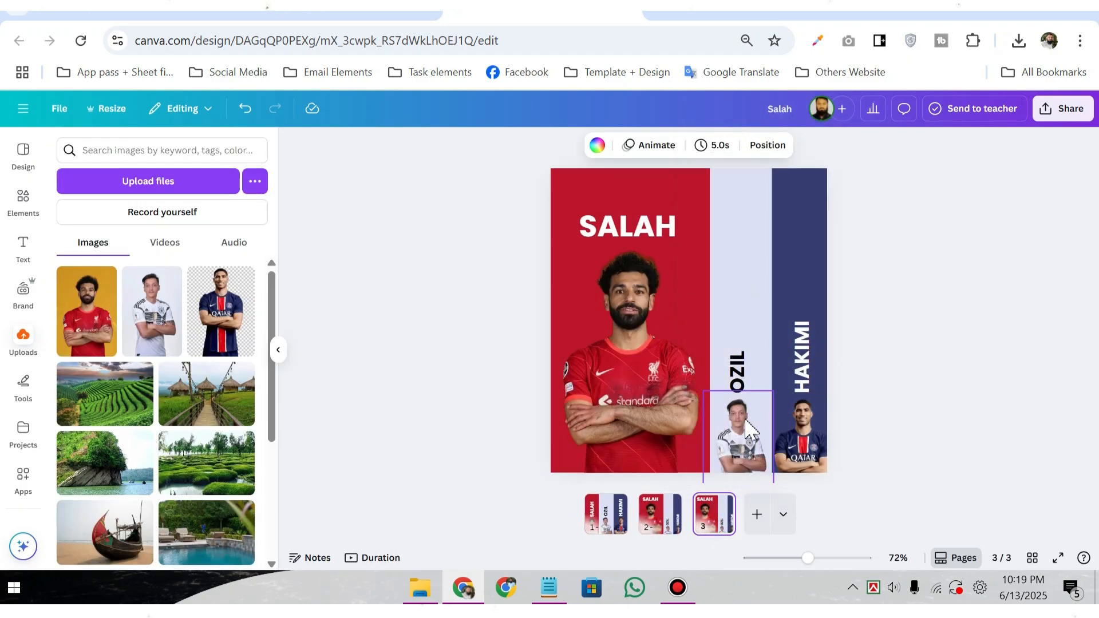
pyautogui.click(689, 211)
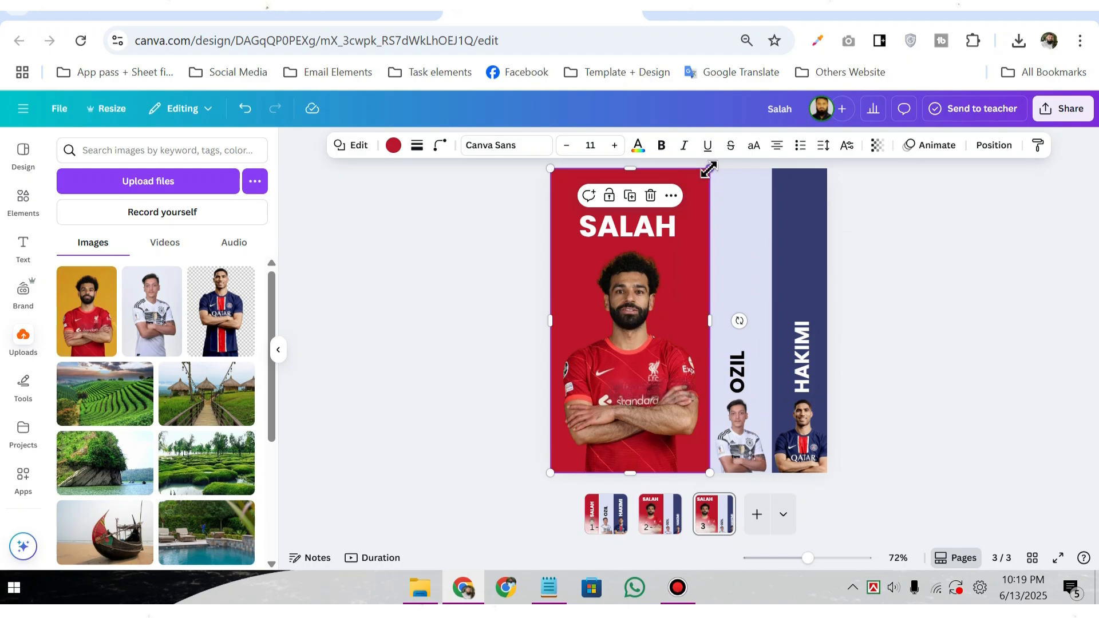
pyautogui.click(632, 318)
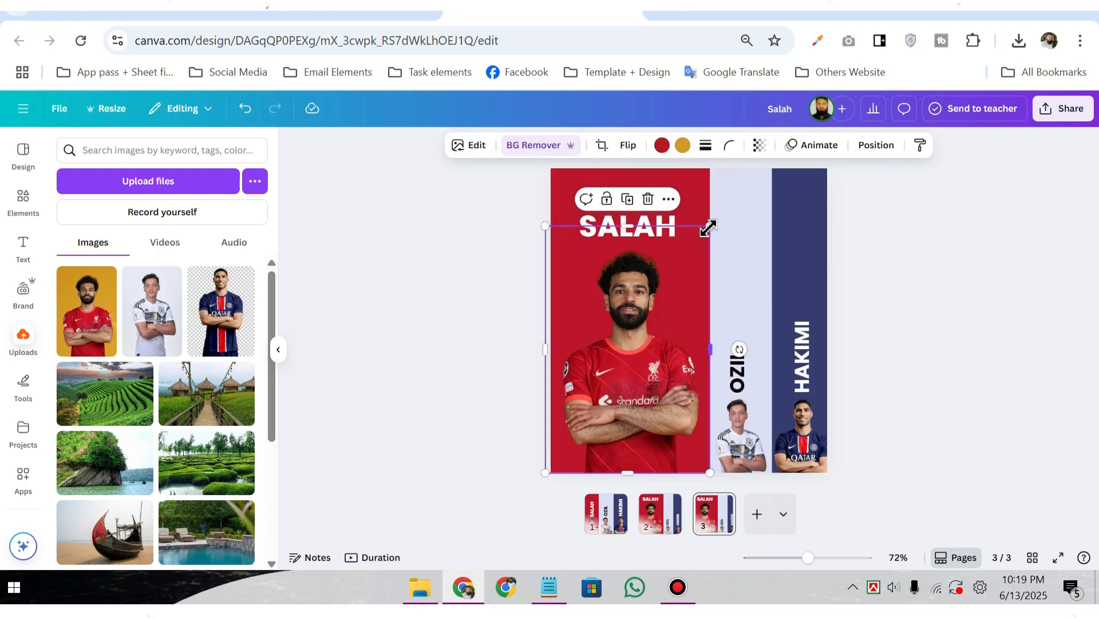
pyautogui.moveTo(708, 228); pyautogui.dragTo(657, 340)
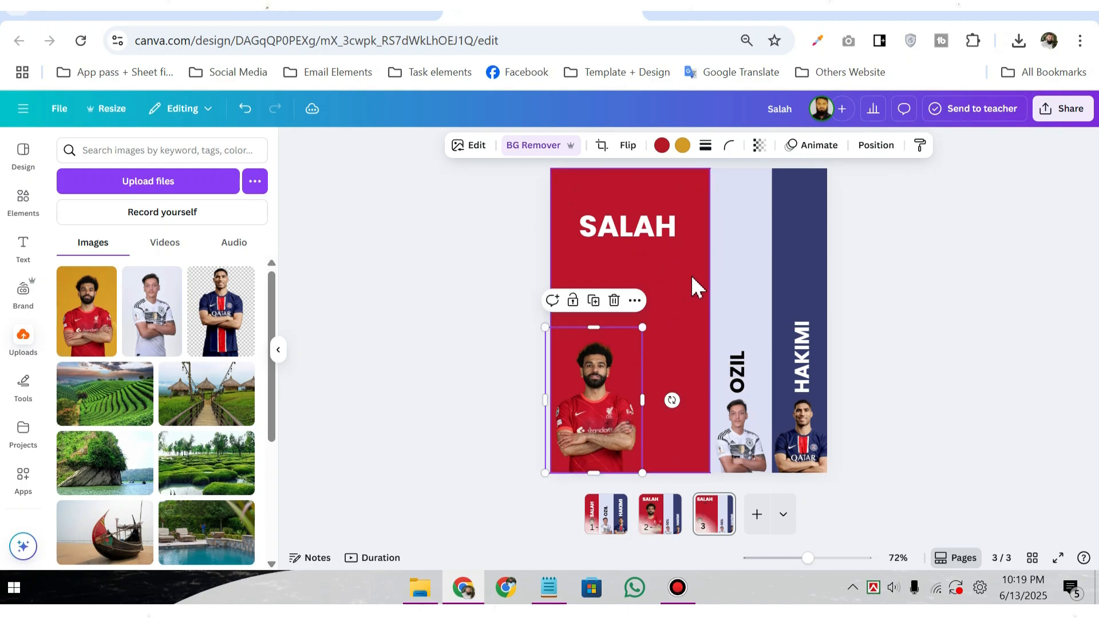
# Rotate the SALAH text on the third page to vertical and place it above the reduced Salah photo.
pyautogui.click(654, 240)
pyautogui.moveTo(615, 273); pyautogui.dragTo(710, 239)
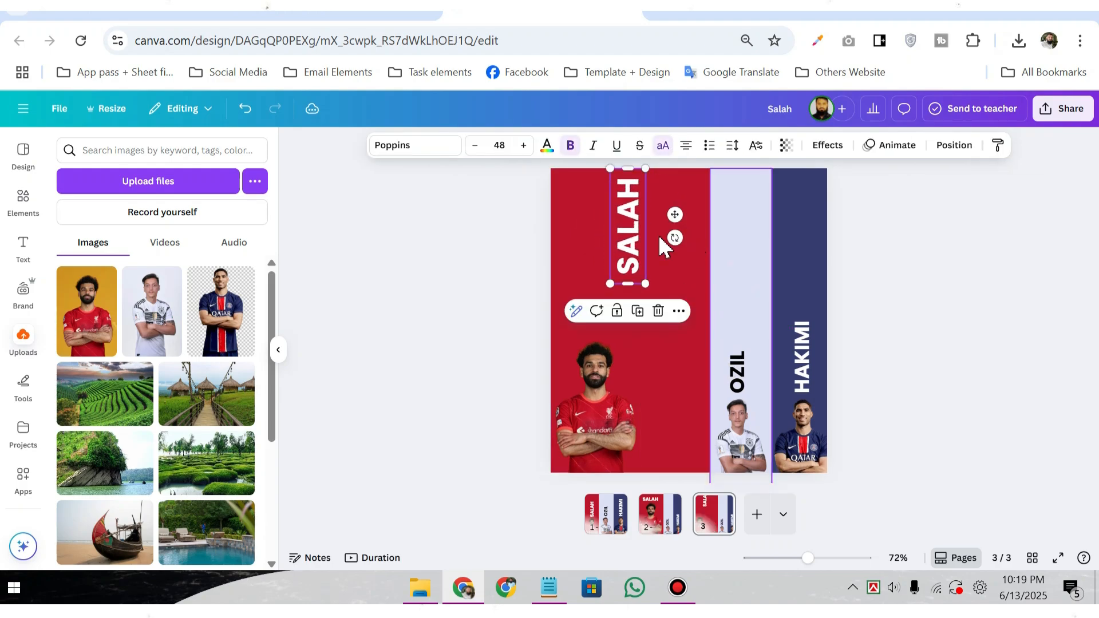
pyautogui.moveTo(636, 235); pyautogui.dragTo(602, 288)
# Narrow the red panel on the third page to about the width of the Salah photo.
pyautogui.click(687, 301)
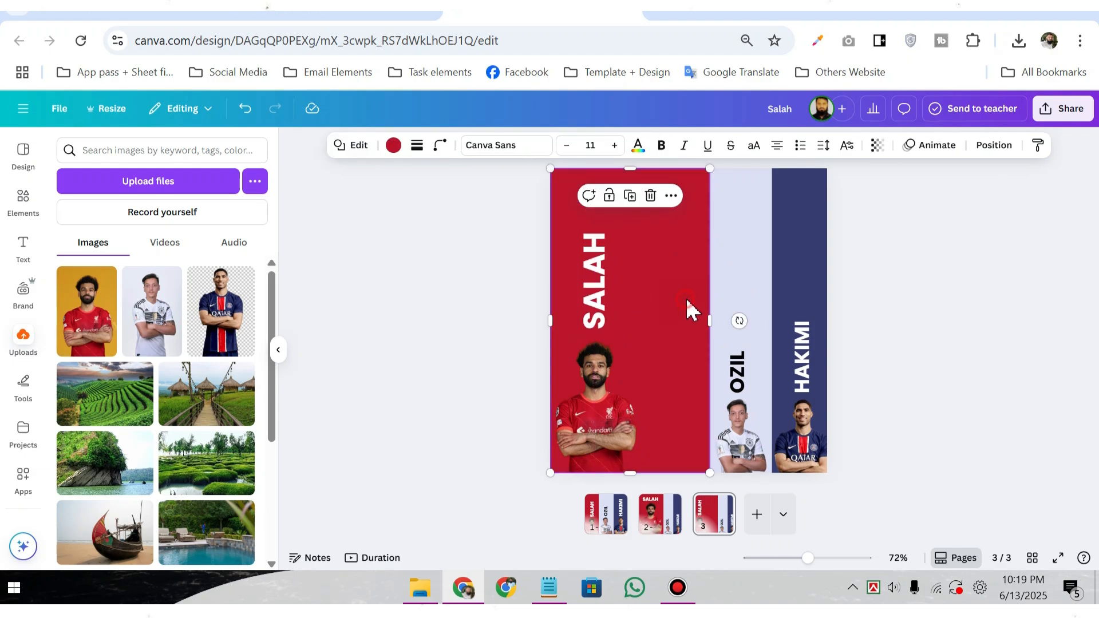
pyautogui.moveTo(710, 315); pyautogui.dragTo(640, 380)
pyautogui.click(637, 345)
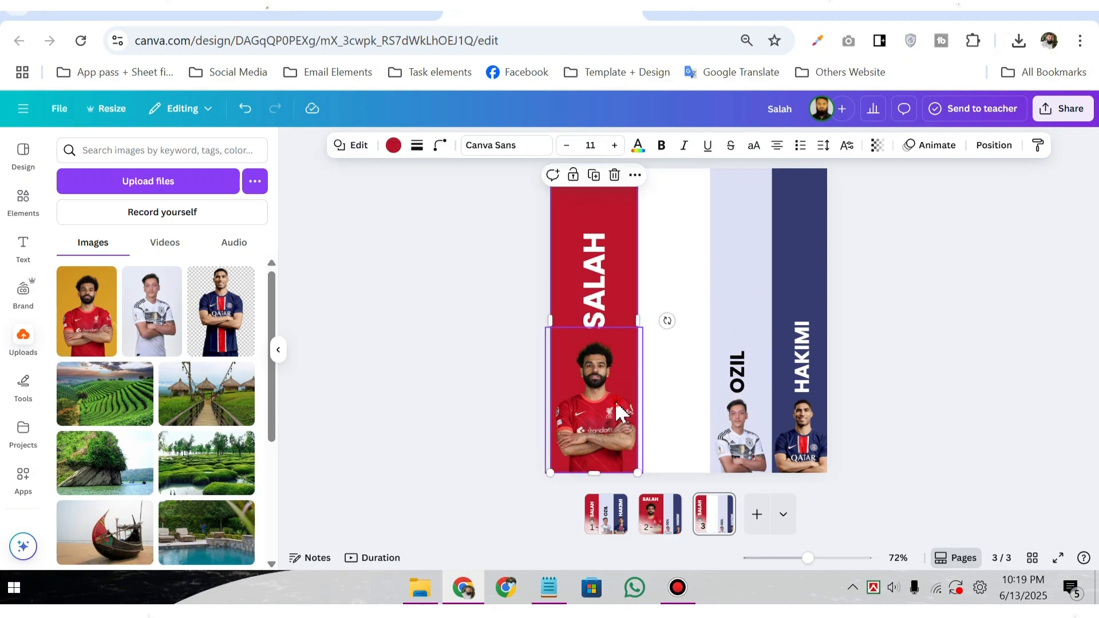
# Shrink the Salah photo and narrow the red panel to match it, moving the vertical SALAH text down above the player's head.
pyautogui.moveTo(636, 327); pyautogui.dragTo(623, 352)
pyautogui.moveTo(604, 283); pyautogui.dragTo(626, 340)
pyautogui.click(630, 352)
# Widen the light Ozil panel to meet the red panel and enlarge the Ozil photo to fill it.
pyautogui.click(744, 297)
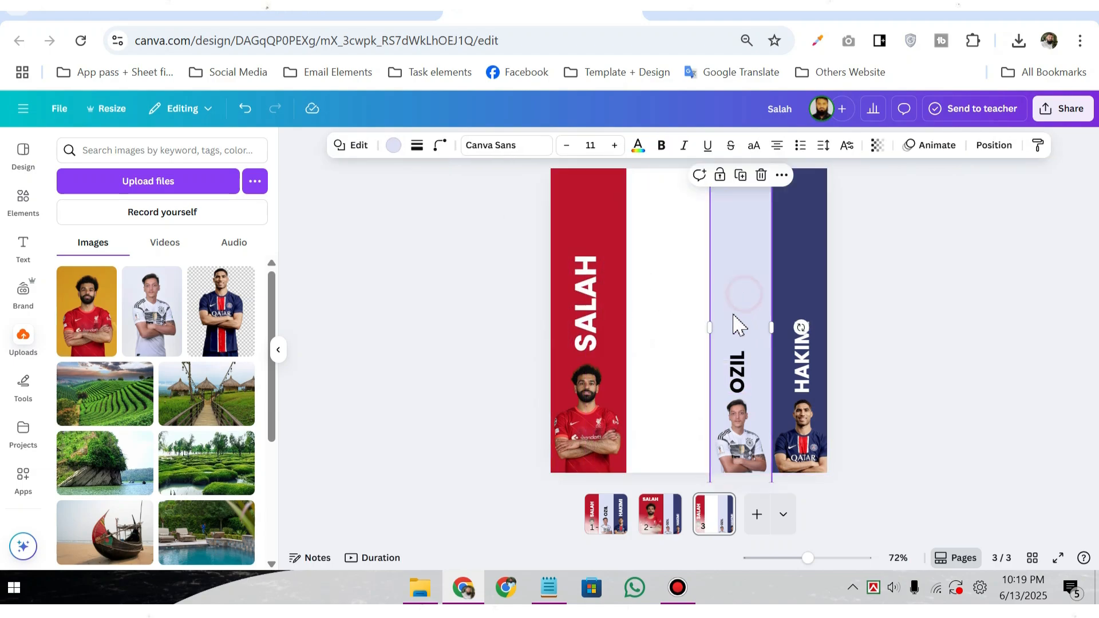
pyautogui.moveTo(704, 326); pyautogui.dragTo(626, 370)
pyautogui.click(765, 444)
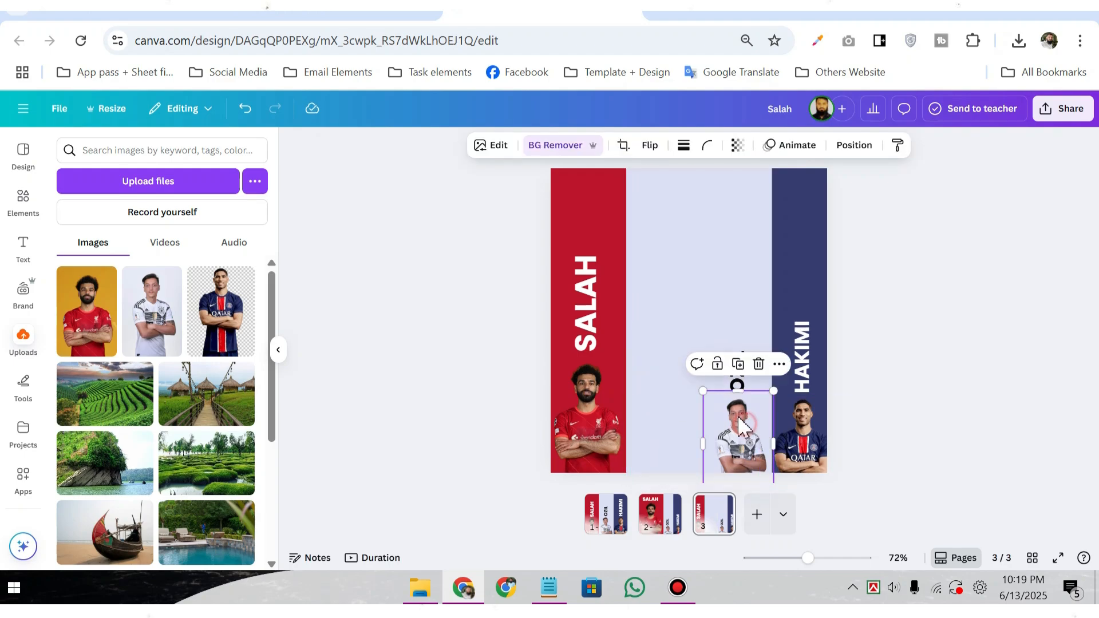
pyautogui.moveTo(703, 381); pyautogui.dragTo(637, 213)
pyautogui.moveTo(770, 233); pyautogui.dragTo(787, 216)
# Rotate the OZIL text to horizontal, enlarge it to about size 48 and place it above the player's head.
pyautogui.click(744, 373)
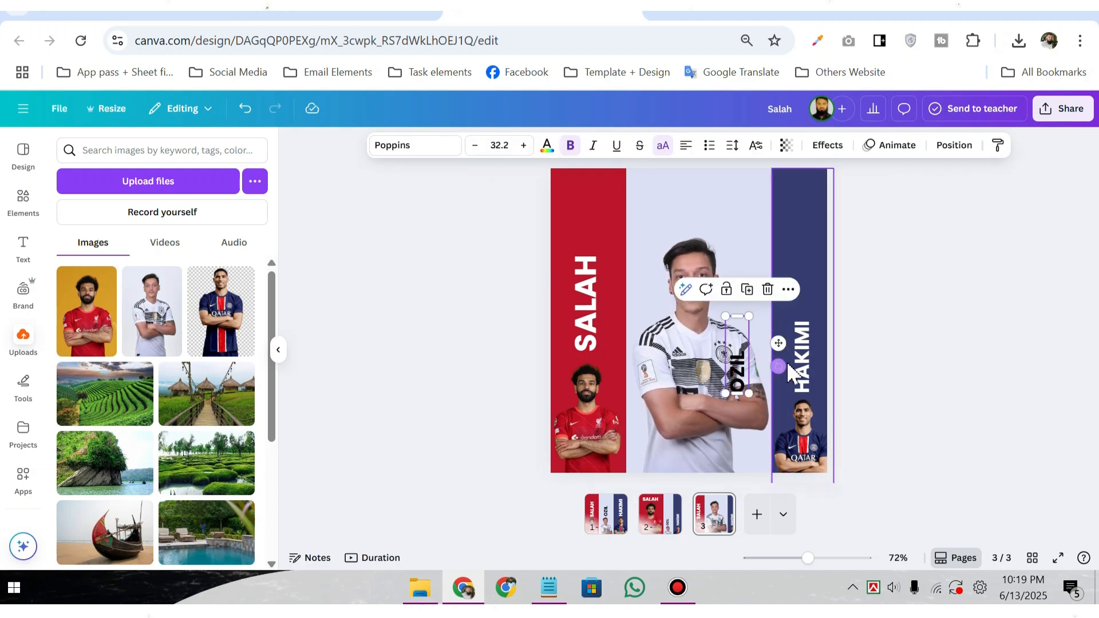
pyautogui.moveTo(779, 366); pyautogui.dragTo(728, 423)
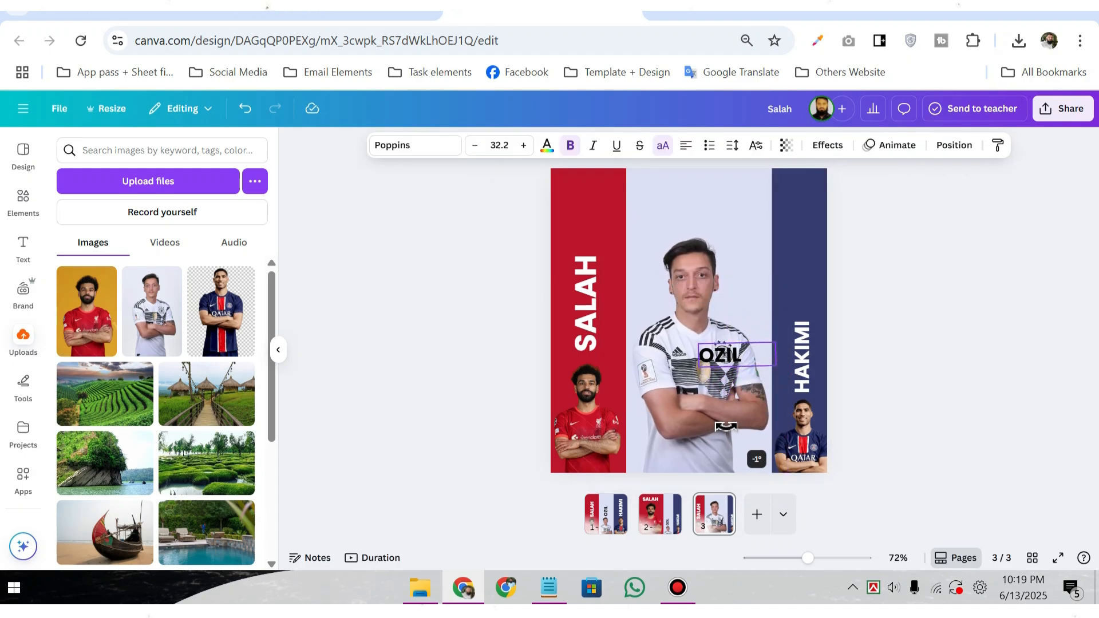
pyautogui.moveTo(725, 431); pyautogui.dragTo(725, 430)
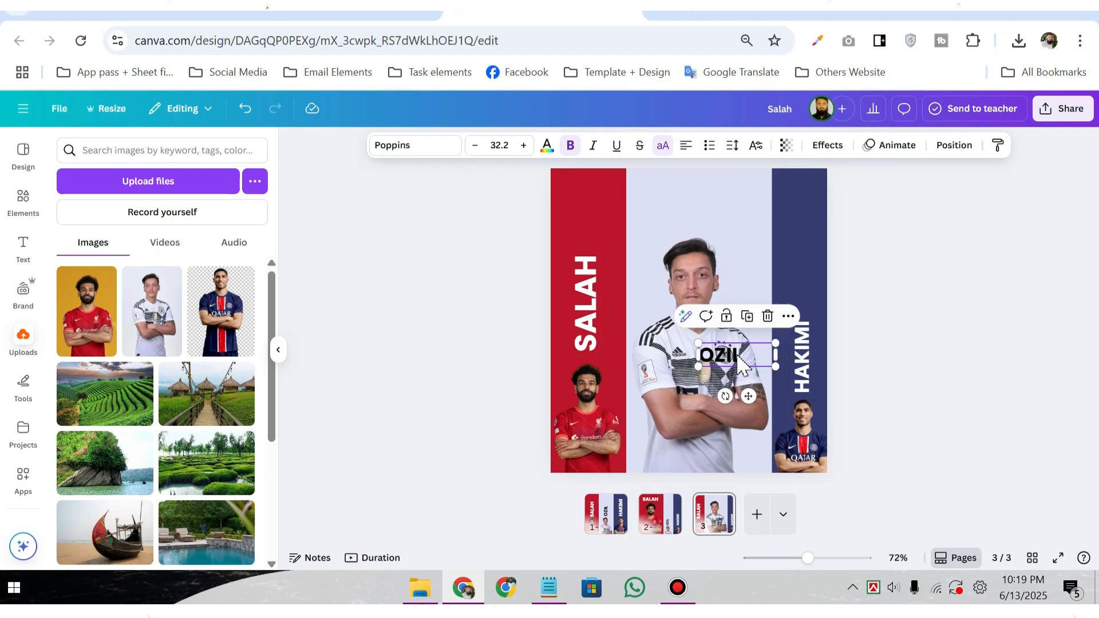
pyautogui.moveTo(720, 356); pyautogui.dragTo(770, 265)
pyautogui.moveTo(720, 215); pyautogui.dragTo(710, 212)
pyautogui.click(903, 288)
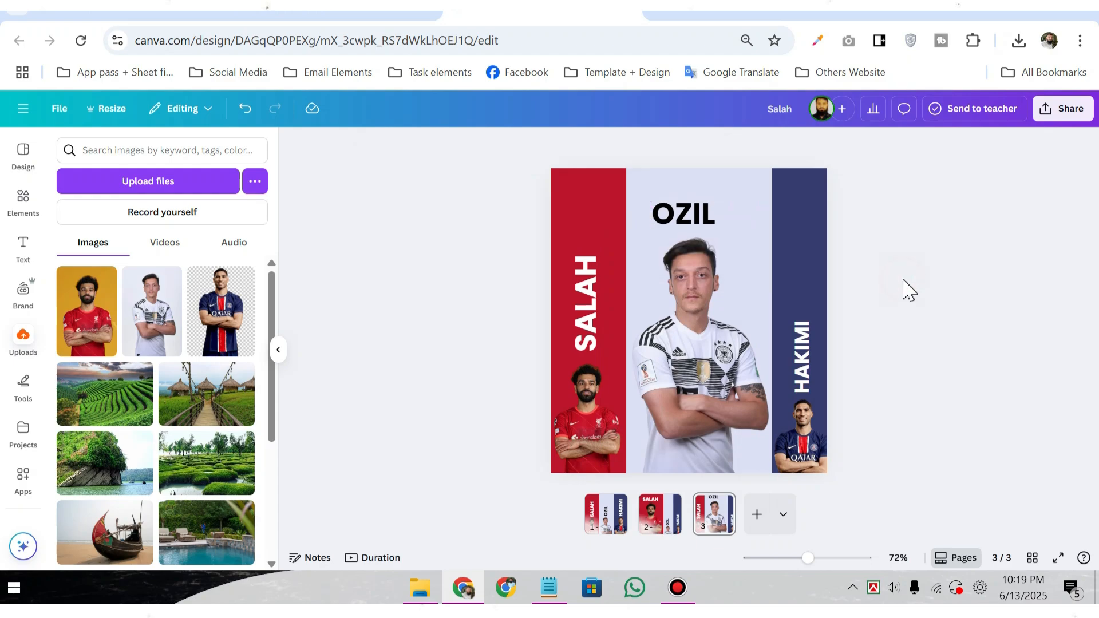
# Duplicate the third page and shrink the Ozil photo on the copy into the light panel's lower-left corner.
pyautogui.rightClick(722, 517)
pyautogui.click(772, 275)
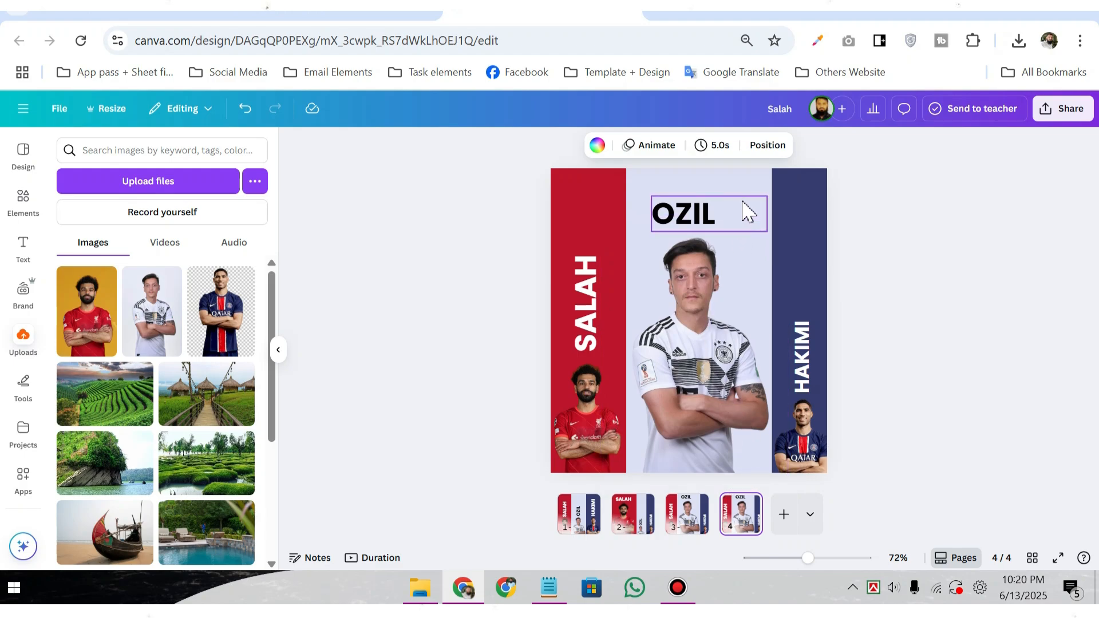
pyautogui.click(752, 186)
pyautogui.click(679, 288)
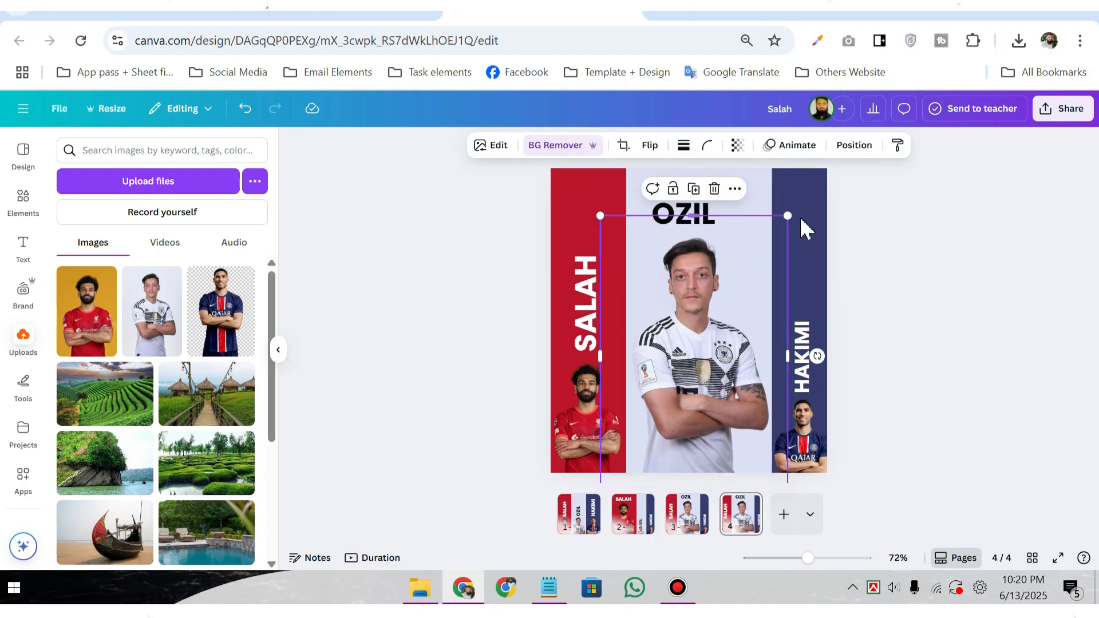
pyautogui.moveTo(789, 216); pyautogui.dragTo(736, 390)
pyautogui.moveTo(651, 428); pyautogui.dragTo(681, 426)
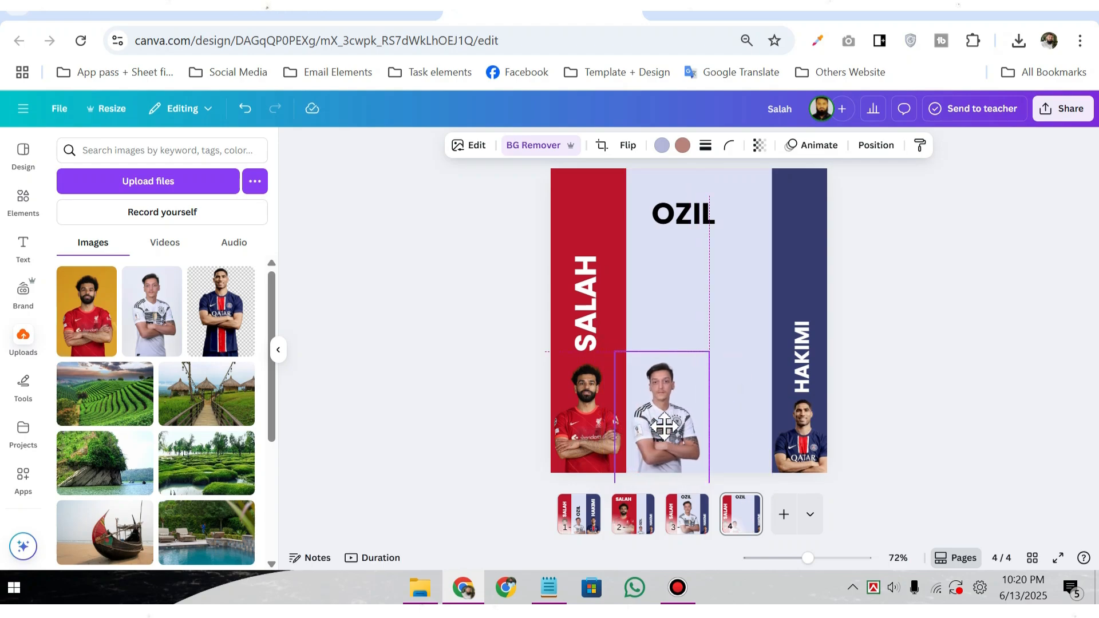
# Narrow the light panel on the fourth page to about the reduced photo's width and set the OZIL text vertically above the photo.
pyautogui.click(728, 307)
pyautogui.moveTo(770, 327); pyautogui.dragTo(700, 400)
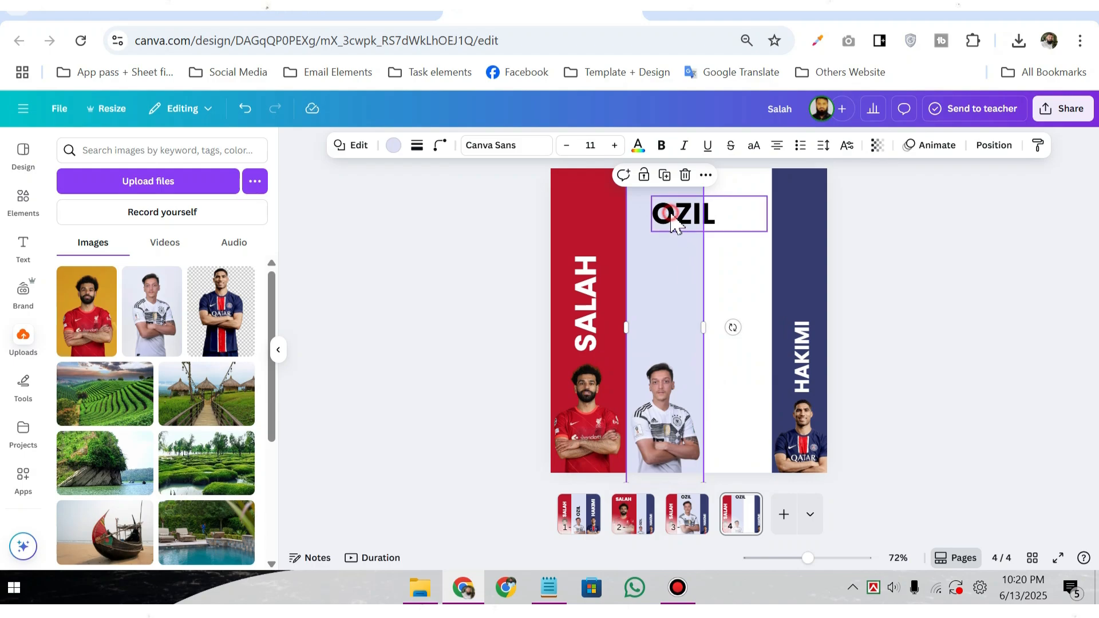
pyautogui.moveTo(673, 223); pyautogui.dragTo(661, 337)
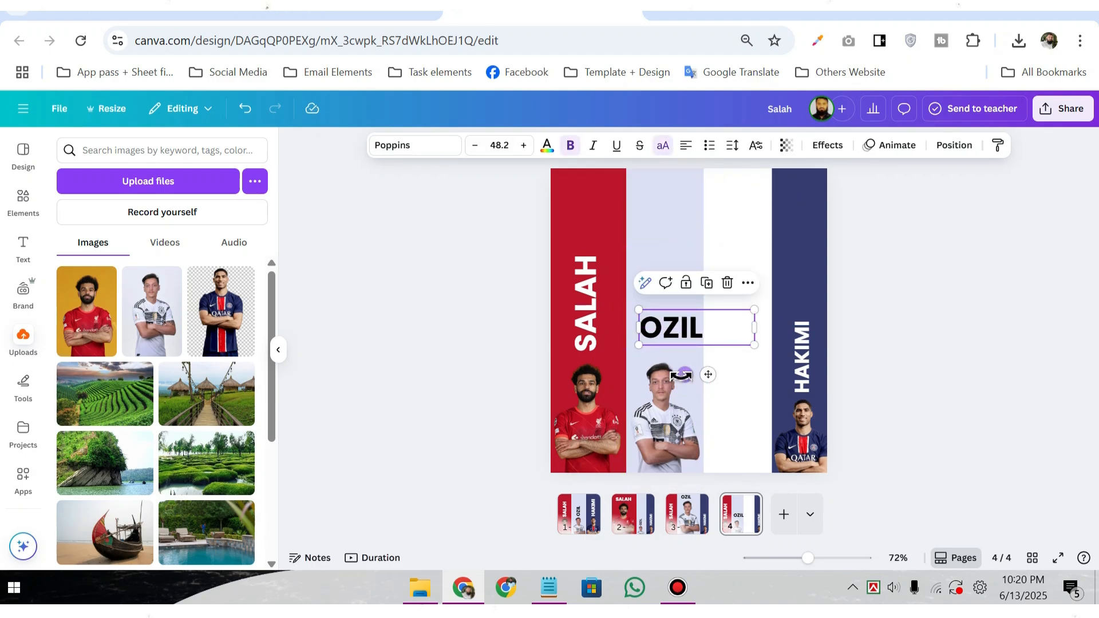
pyautogui.moveTo(681, 375); pyautogui.dragTo(658, 313)
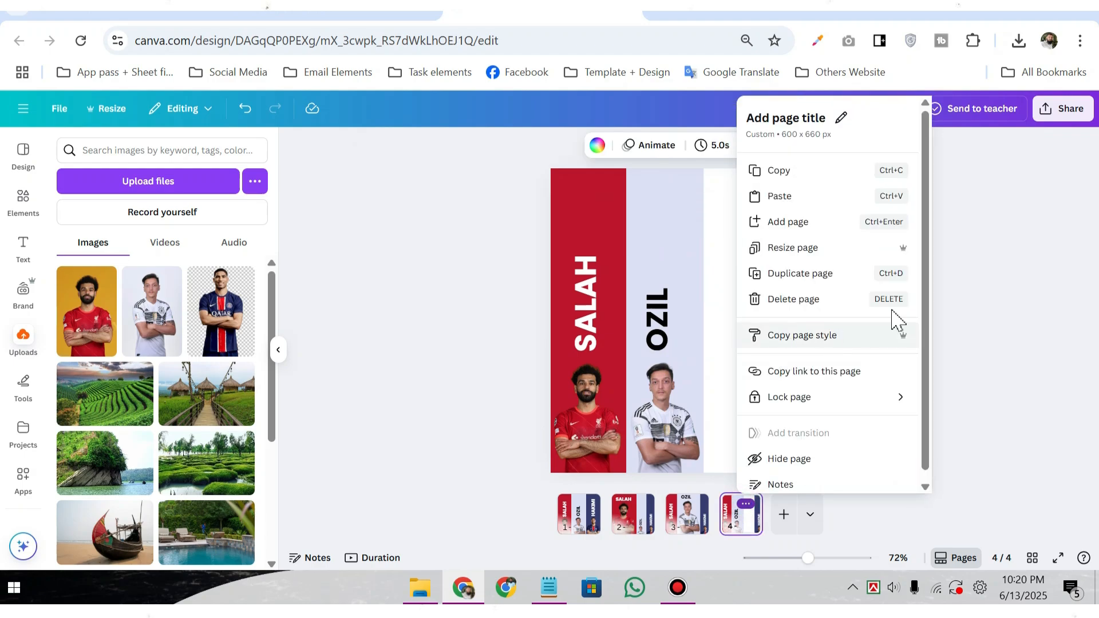
pyautogui.click(966, 321)
# Widen the navy Hakimi panel to meet the light panel and enlarge the Hakimi photo to fill its width.
pyautogui.click(810, 290)
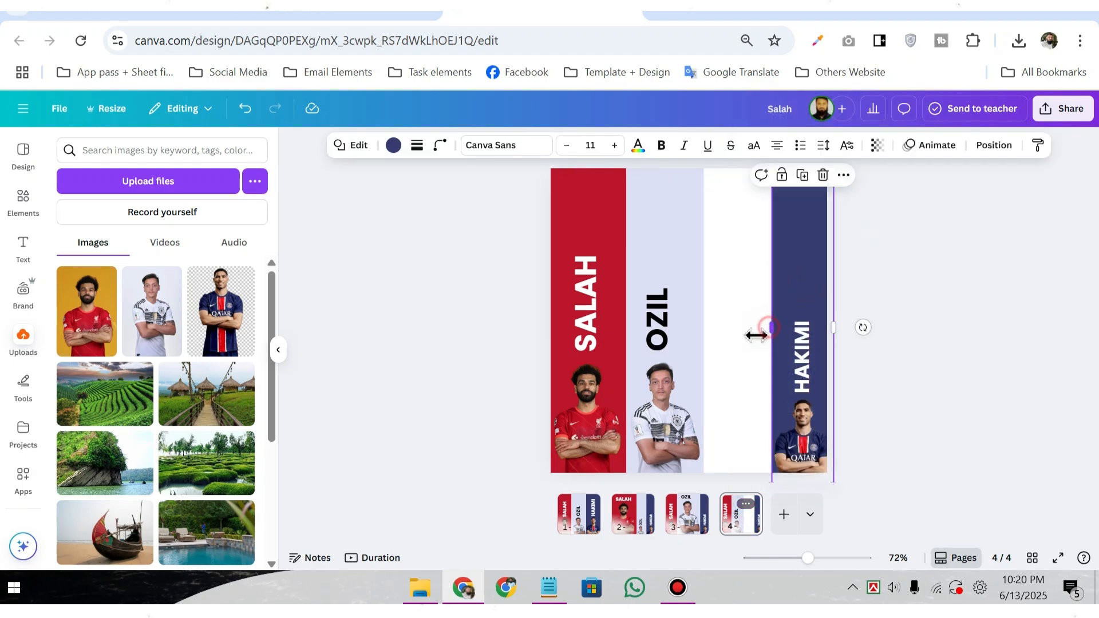
pyautogui.moveTo(757, 335); pyautogui.dragTo(703, 365)
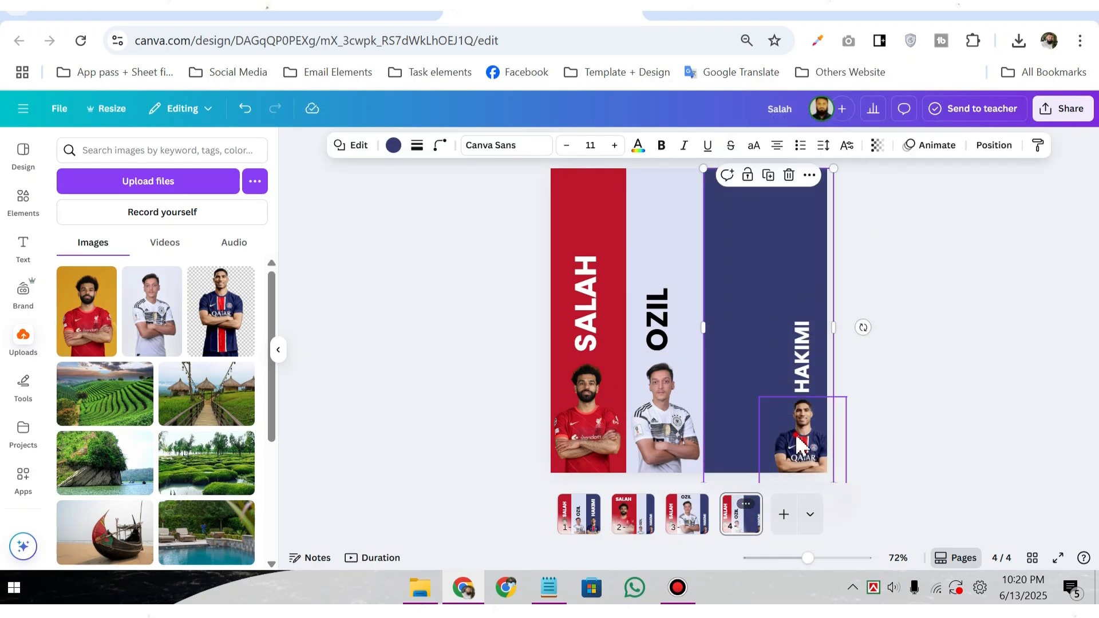
pyautogui.click(776, 424)
pyautogui.moveTo(757, 399); pyautogui.dragTo(704, 275)
pyautogui.moveTo(800, 363); pyautogui.dragTo(767, 351)
# Rotate the HAKIMI text to horizontal and centre it above the player's head.
pyautogui.click(807, 377)
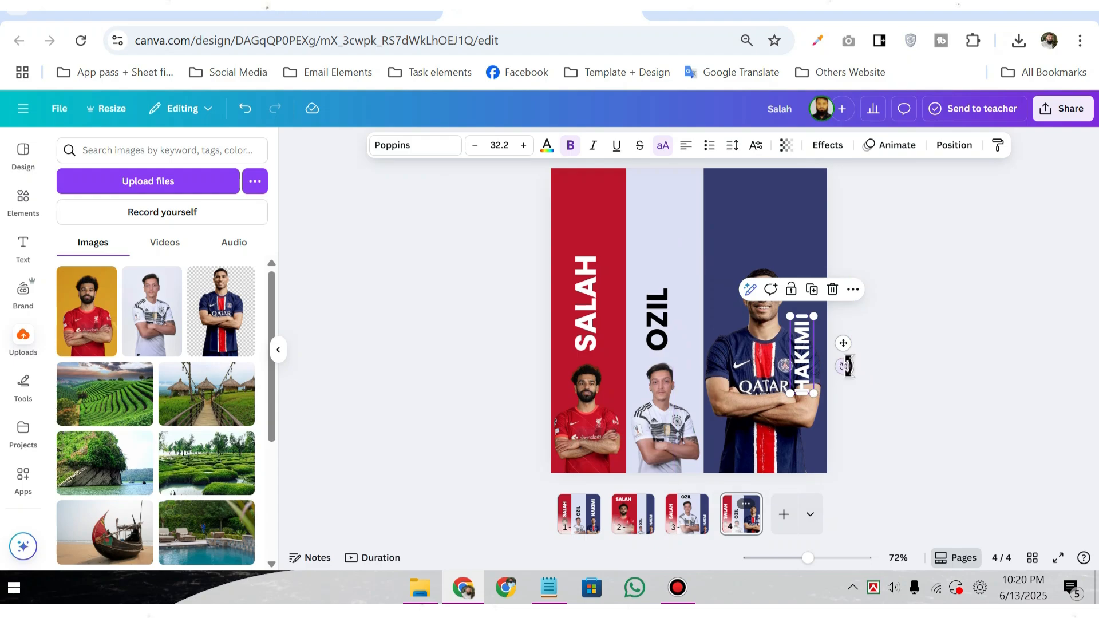
pyautogui.moveTo(848, 366); pyautogui.dragTo(778, 290)
pyautogui.click(917, 328)
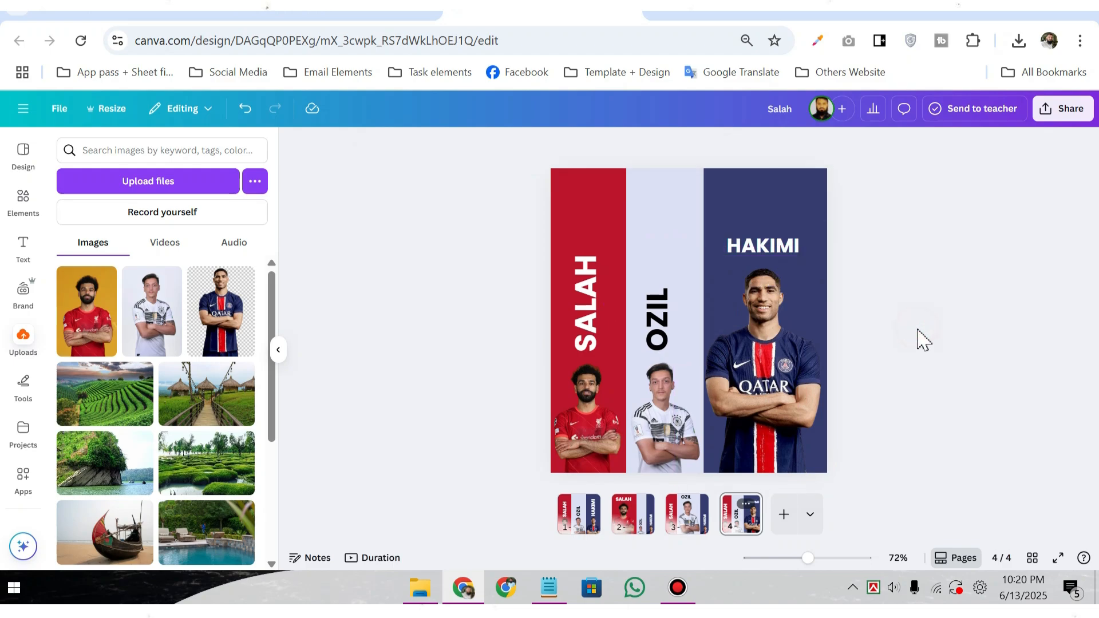
# Add a Match & Move transition of 0.8 seconds after the first page and apply it between all pages.
pyautogui.click(578, 518)
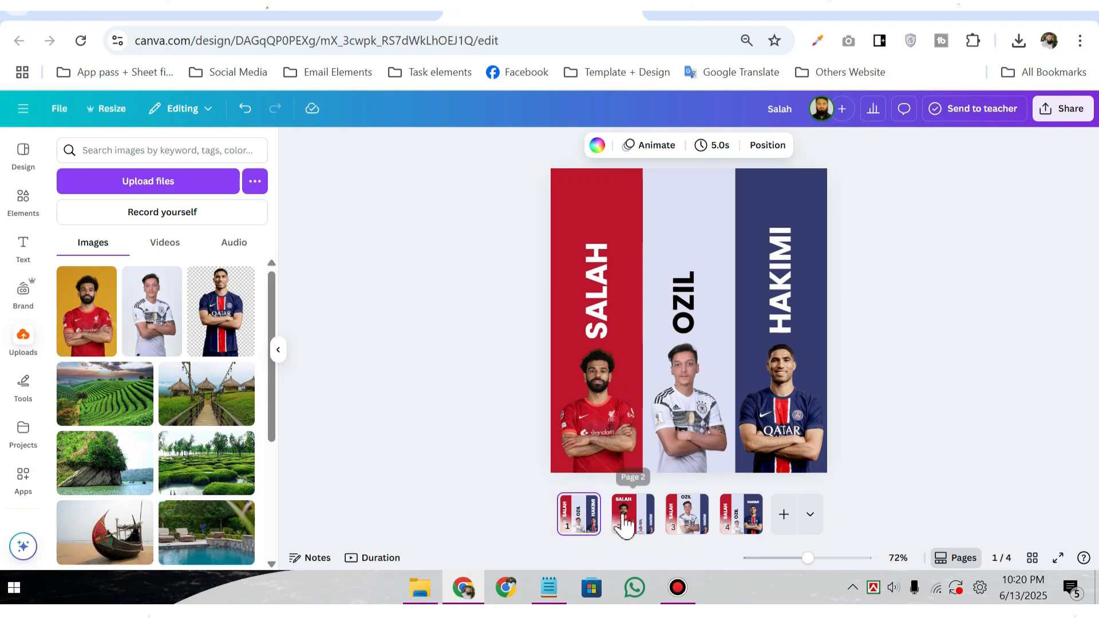
pyautogui.moveTo(609, 524)
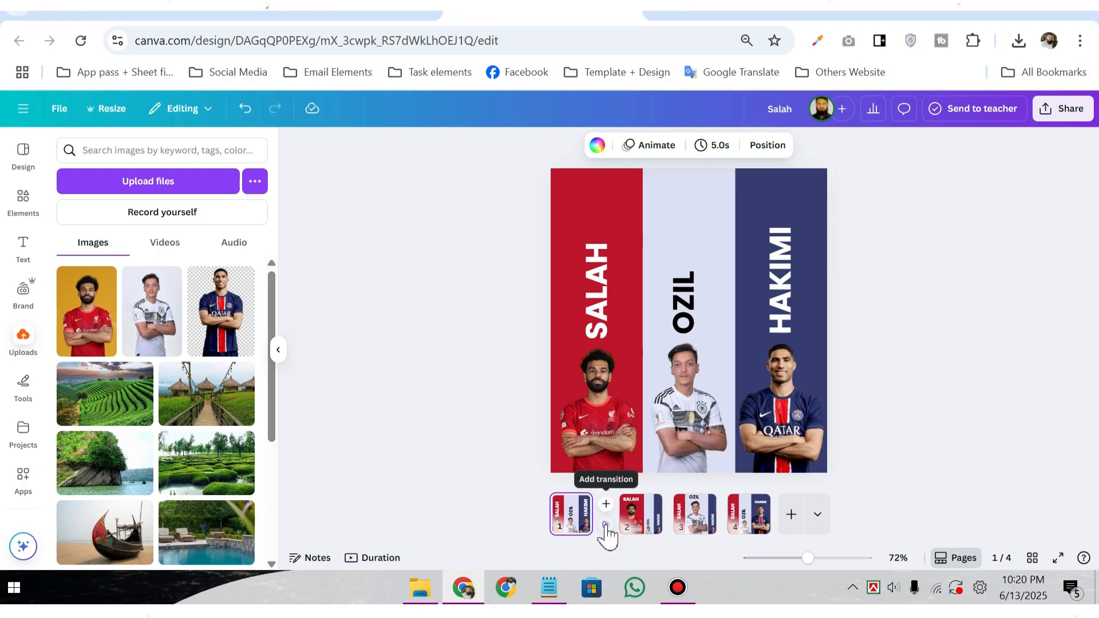
pyautogui.click(606, 526)
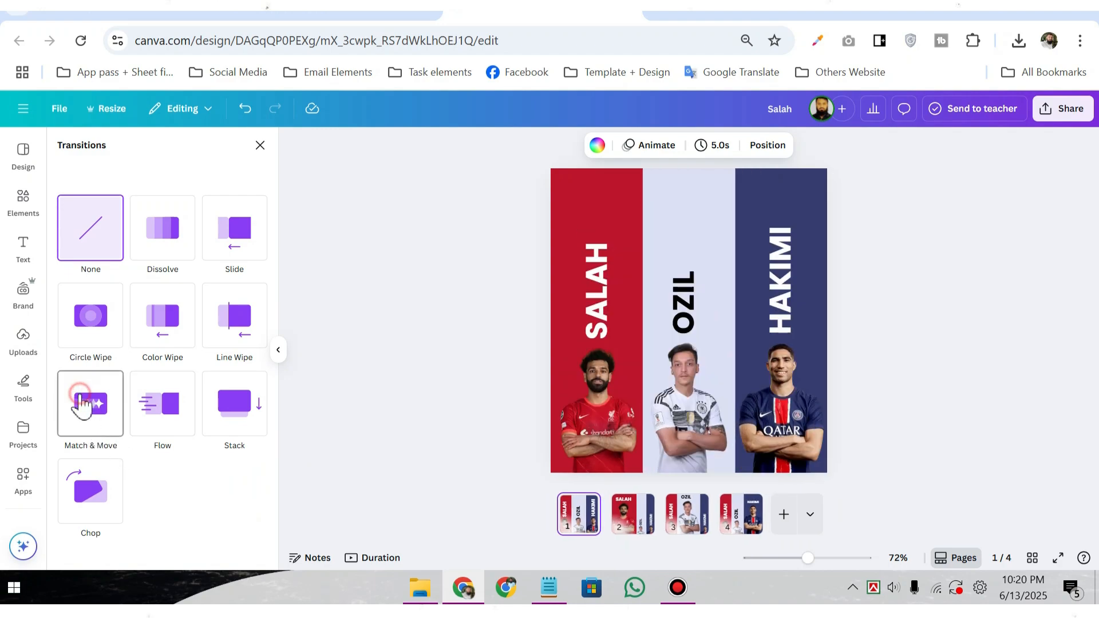
pyautogui.click(81, 404)
pyautogui.moveTo(91, 488); pyautogui.dragTo(108, 486)
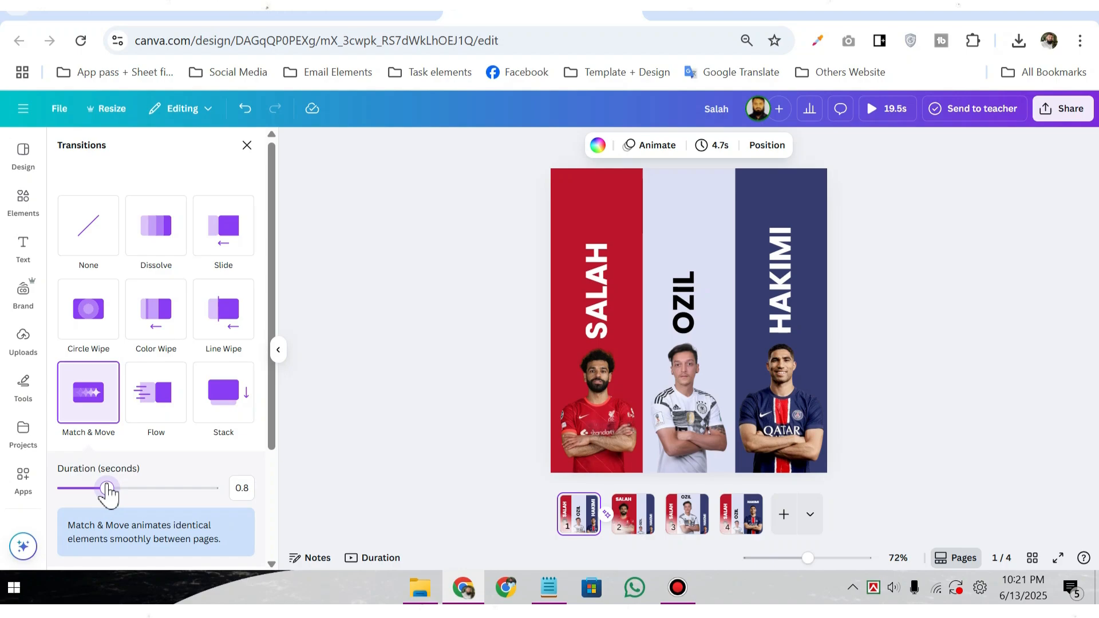
pyautogui.scroll(-3, 156, 512)
pyautogui.rightClick(157, 509)
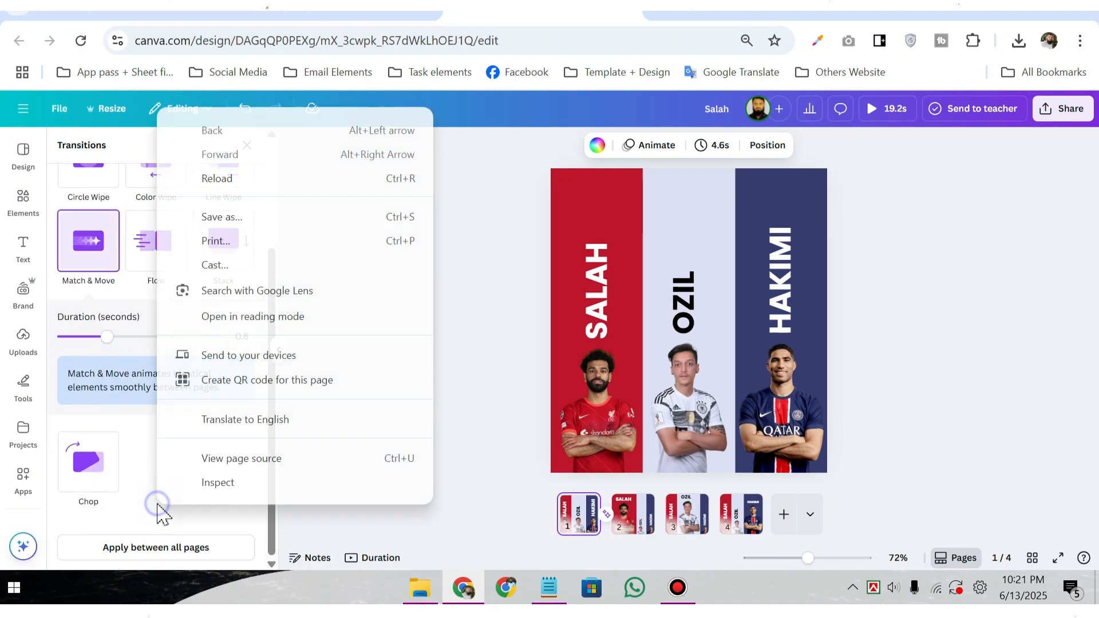
pyautogui.click(127, 550)
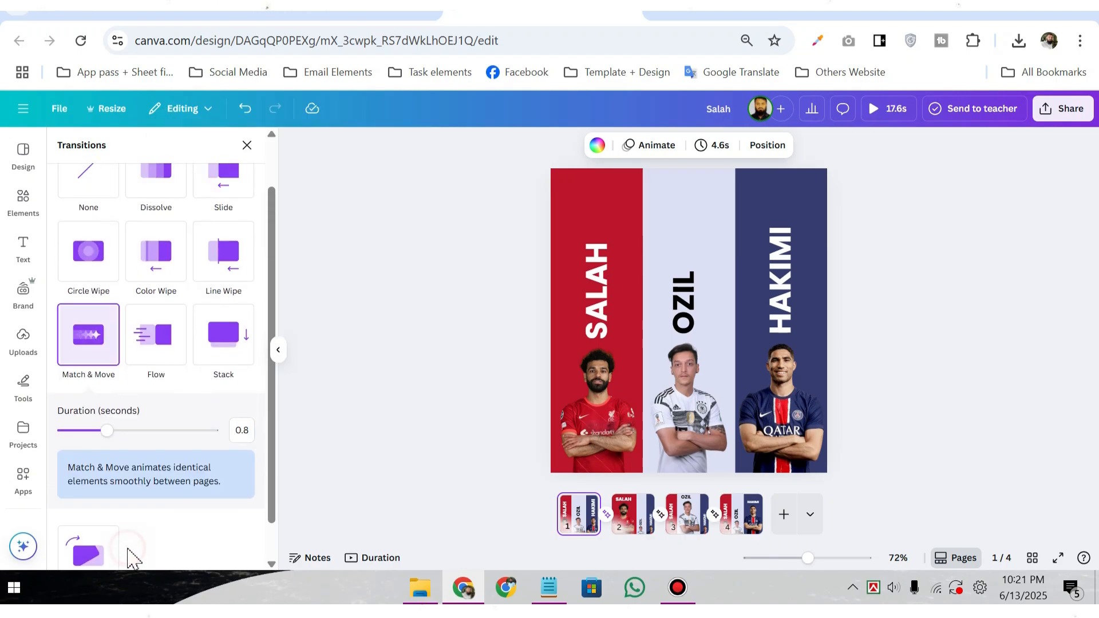
# Set the timing of all four pages to 2 seconds and play the animation preview.
pyautogui.click(715, 150)
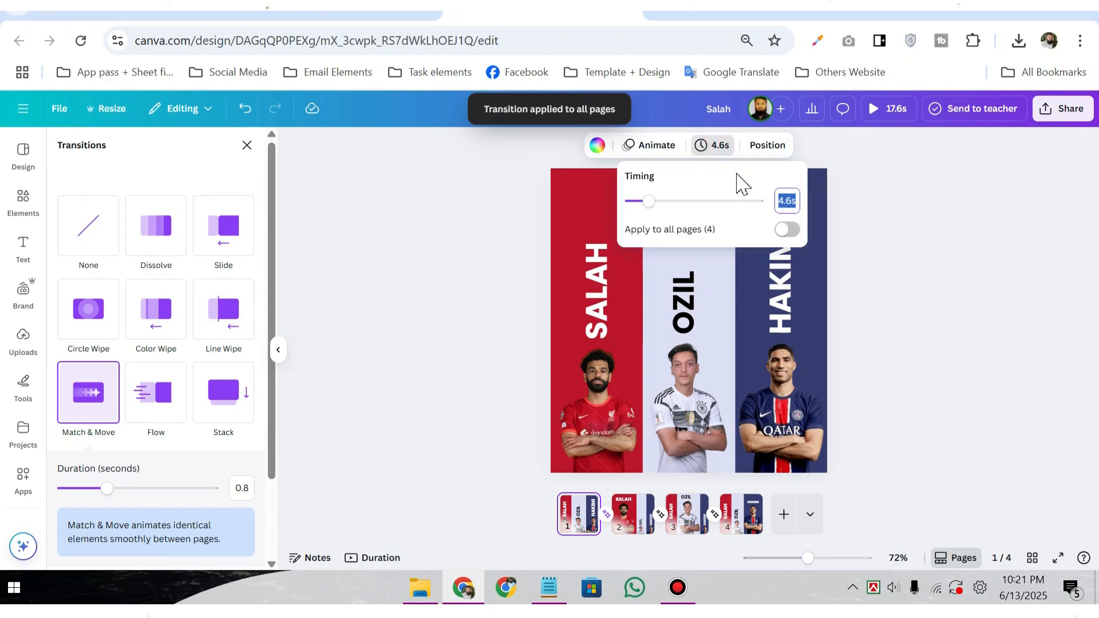
pyautogui.write('2')
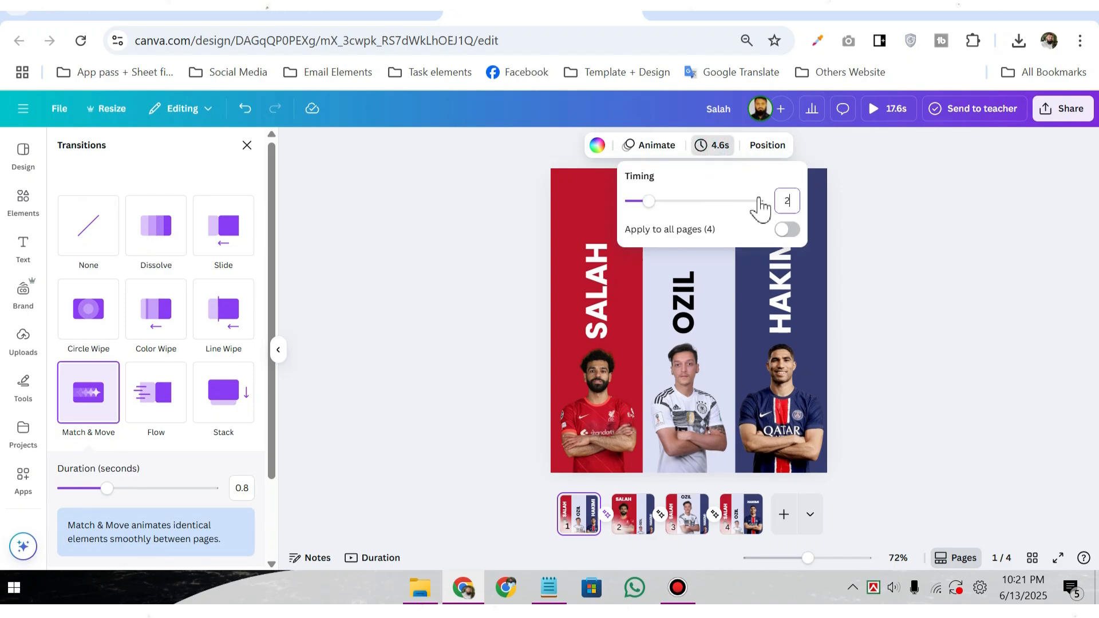
pyautogui.click(788, 230)
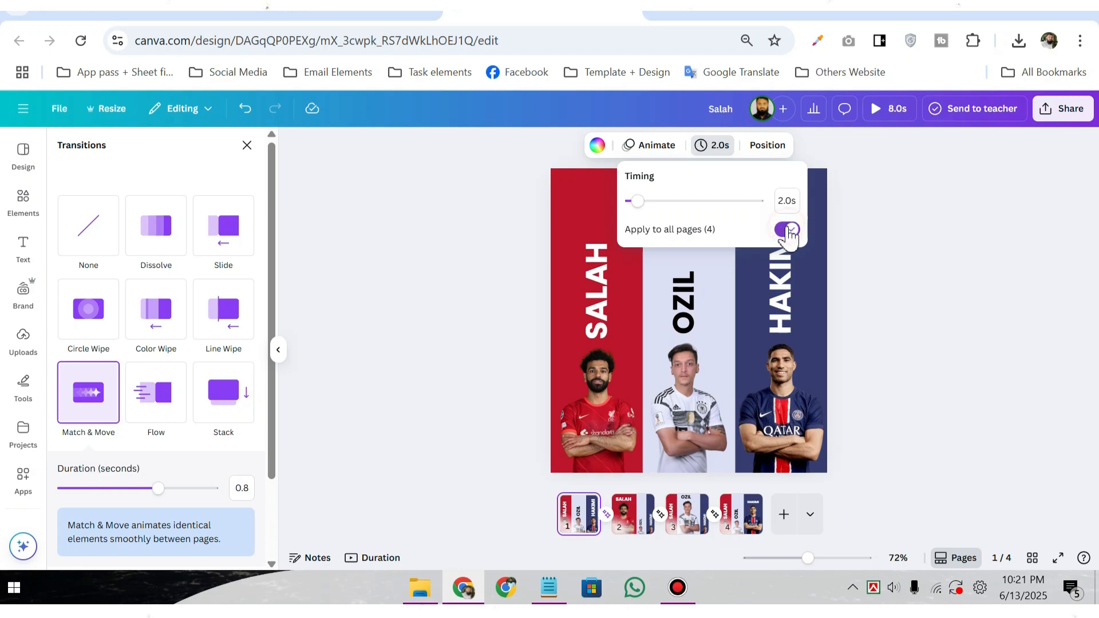
pyautogui.click(893, 273)
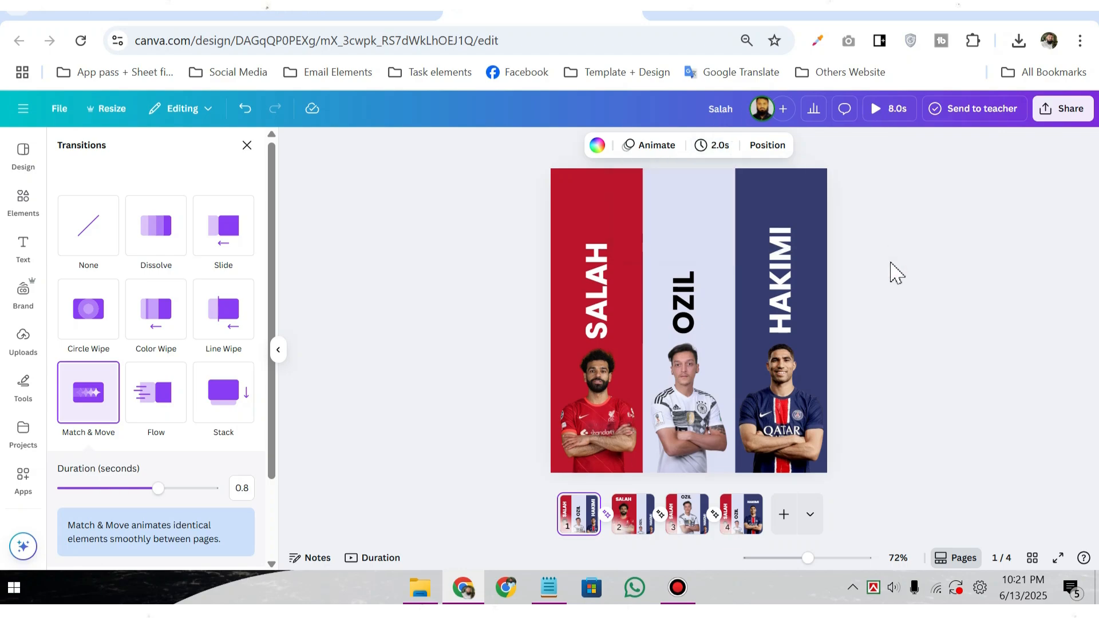
pyautogui.click(875, 115)
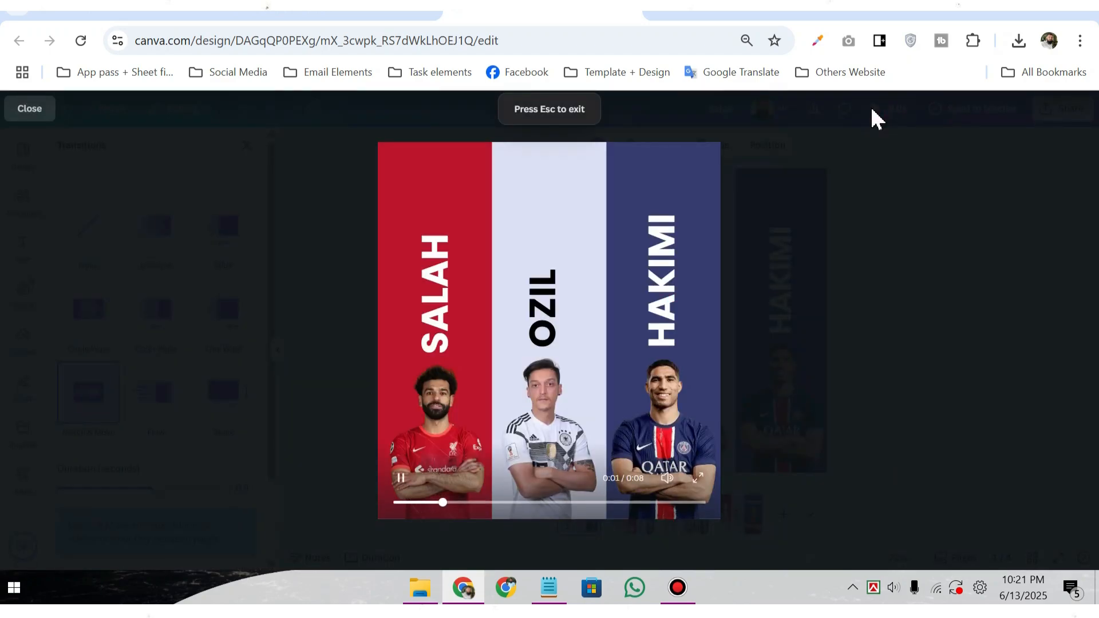